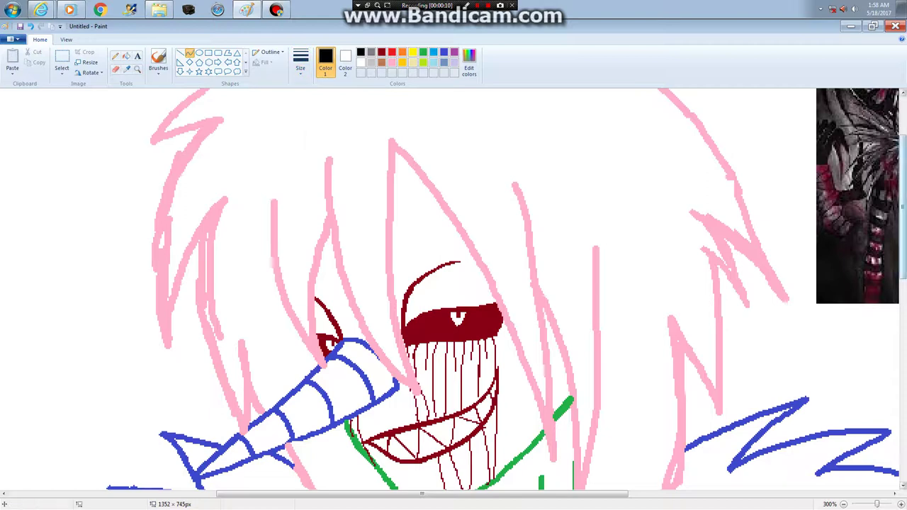
Trace both edges of the pink bang between the eyes with black curves meeting at a point beside the nose.
scroll(453, 283, down, 1)
mouse_move(392, 133)
mouse_down()
mouse_move(393, 93)
mouse_move(420, 350)
mouse_up()
drag(405, 221, 325, 168)
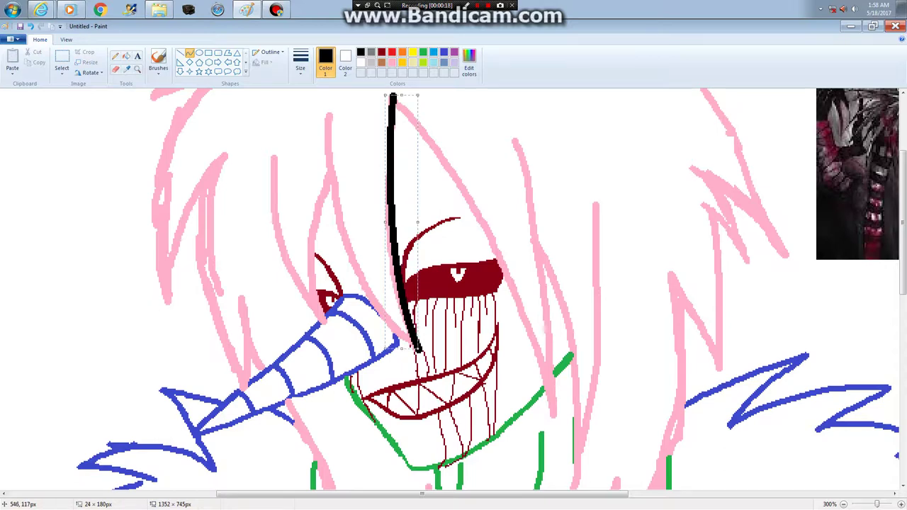
drag(328, 112, 418, 349)
mouse_move(372, 227)
mouse_down()
mouse_move(334, 212)
mouse_move(322, 269)
mouse_up()
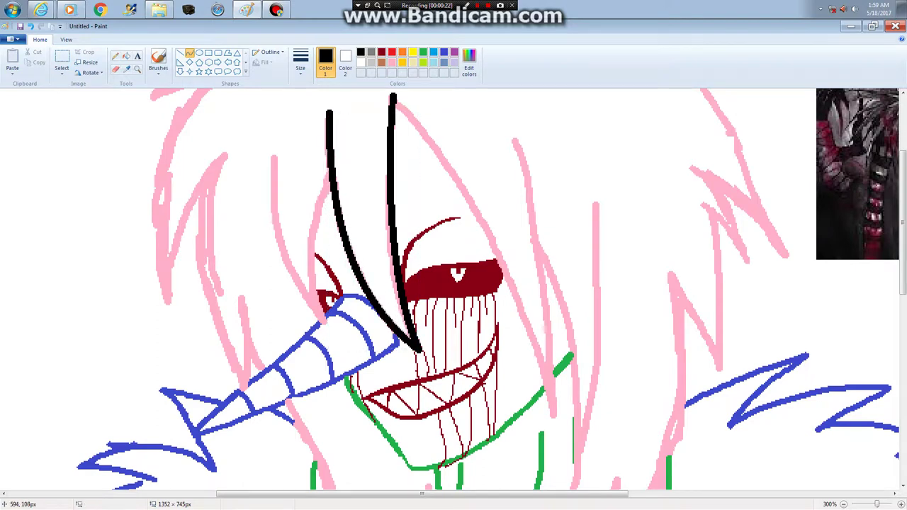
Trace both edges of the long bang beside the large eye with black curves meeting at a point on the jaw.
mouse_move(393, 97)
mouse_down()
mouse_move(510, 292)
mouse_move(556, 418)
mouse_up()
mouse_move(475, 258)
mouse_down()
mouse_move(496, 234)
mouse_move(452, 178)
mouse_move(566, 162)
mouse_up()
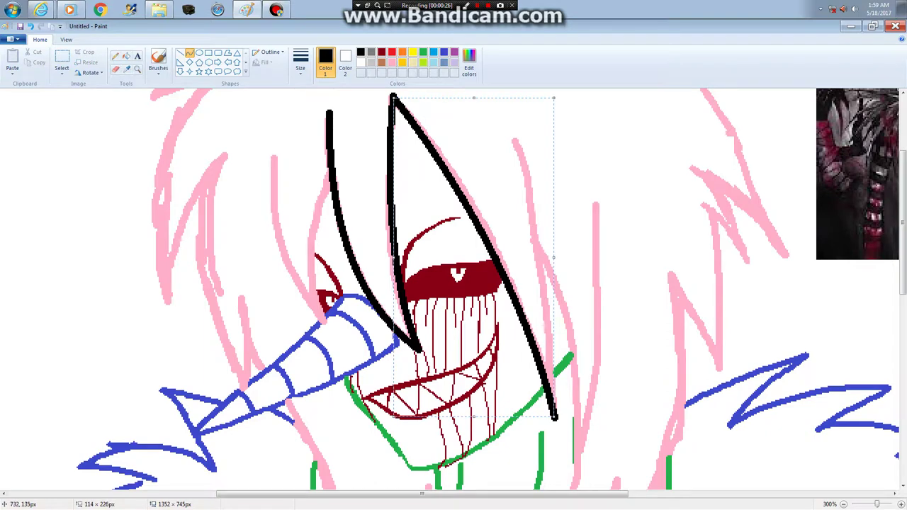
click(590, 138)
drag(515, 140, 556, 418)
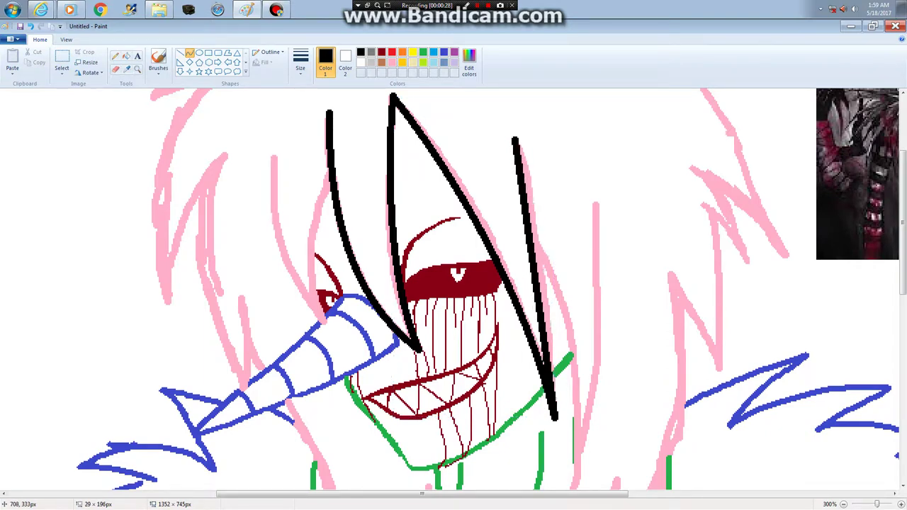
drag(546, 297, 533, 227)
drag(553, 354, 560, 340)
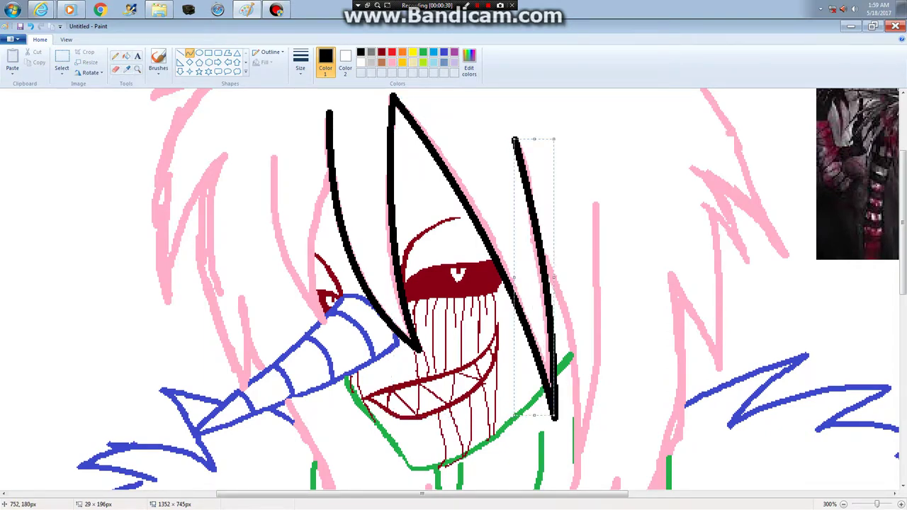
Trace the next lock right of the long bang with two black curves meeting at a point beside the neck.
scroll(467, 283, down, 2)
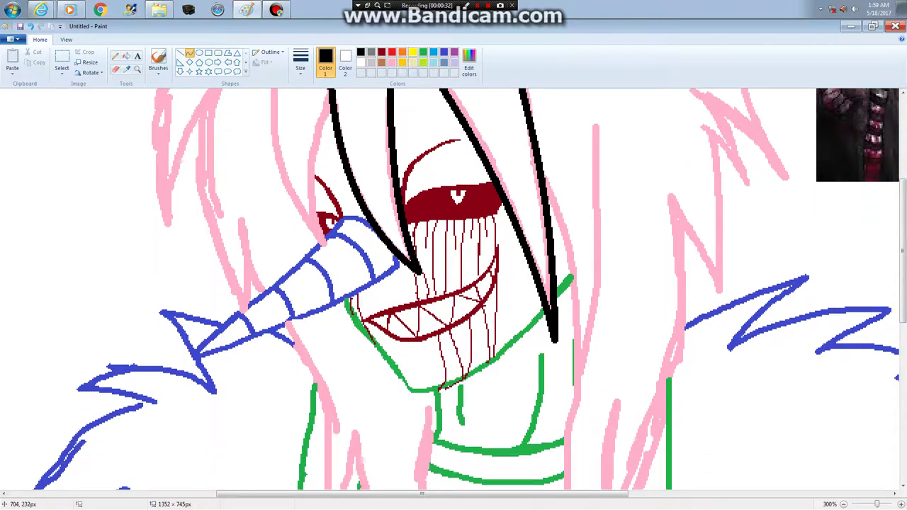
mouse_move(514, 92)
mouse_down()
mouse_move(568, 347)
mouse_move(561, 379)
mouse_up()
drag(602, 122, 620, 245)
click(903, 213)
scroll(453, 288, down, 4)
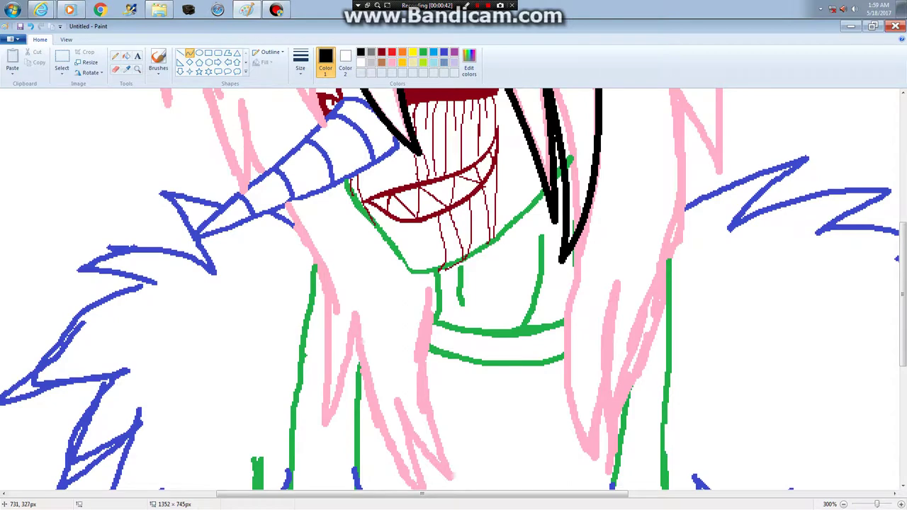
Trace the long lock hanging past the collar with black curves for its inner edge, its pointed tip and the adjoining strand.
drag(574, 221, 593, 468)
mouse_move(591, 354)
mouse_down()
mouse_move(579, 302)
mouse_move(549, 397)
mouse_move(536, 404)
mouse_up()
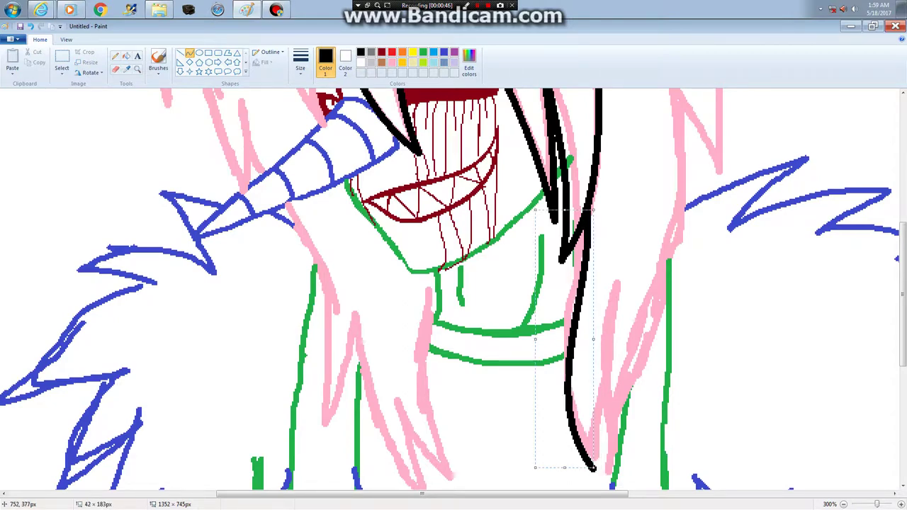
drag(618, 282, 611, 469)
mouse_move(610, 383)
mouse_down()
mouse_move(596, 369)
mouse_move(633, 409)
mouse_up()
click(563, 408)
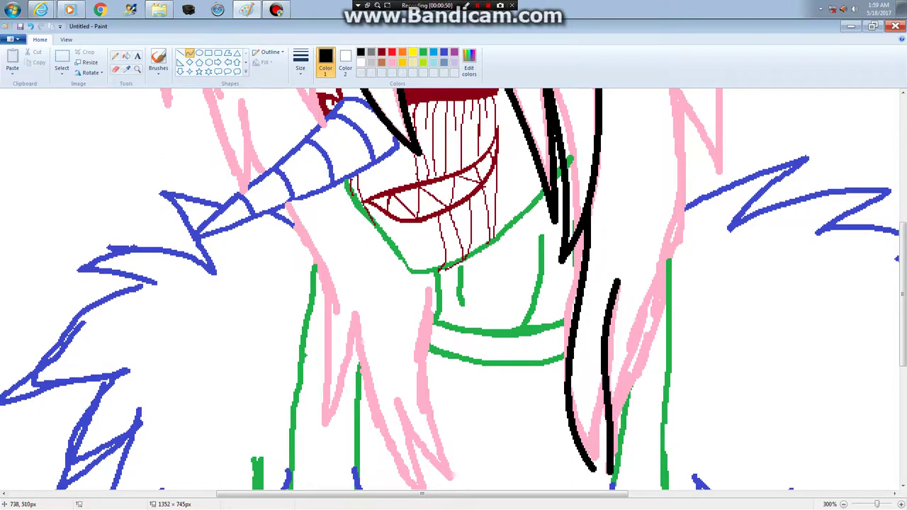
drag(597, 471, 603, 322)
drag(601, 417, 584, 434)
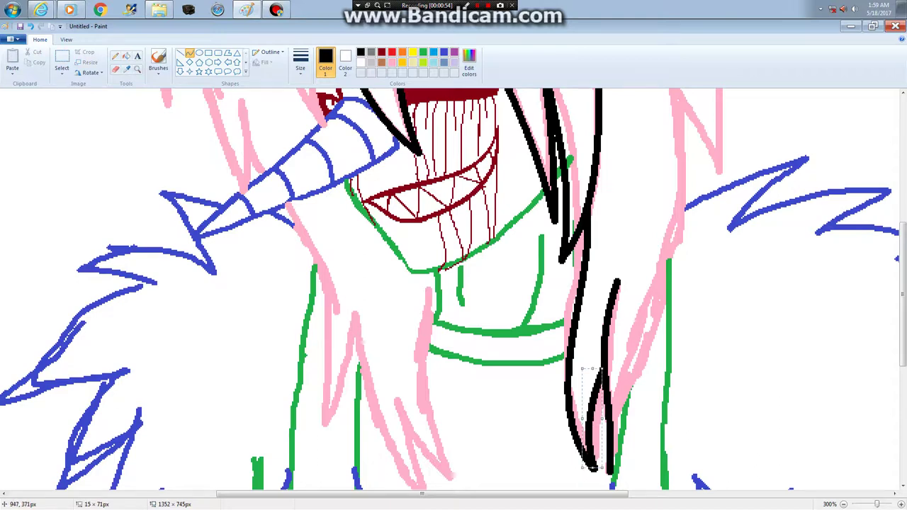
Trace the outer edge of the hanging right-side hair with one black curve down to the tip of the adjoining strand.
scroll(453, 289, up, 1)
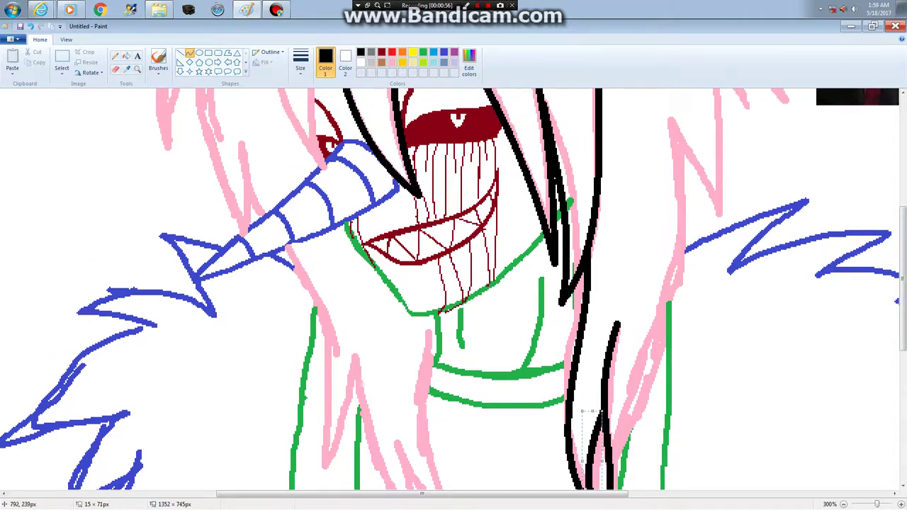
click(843, 504)
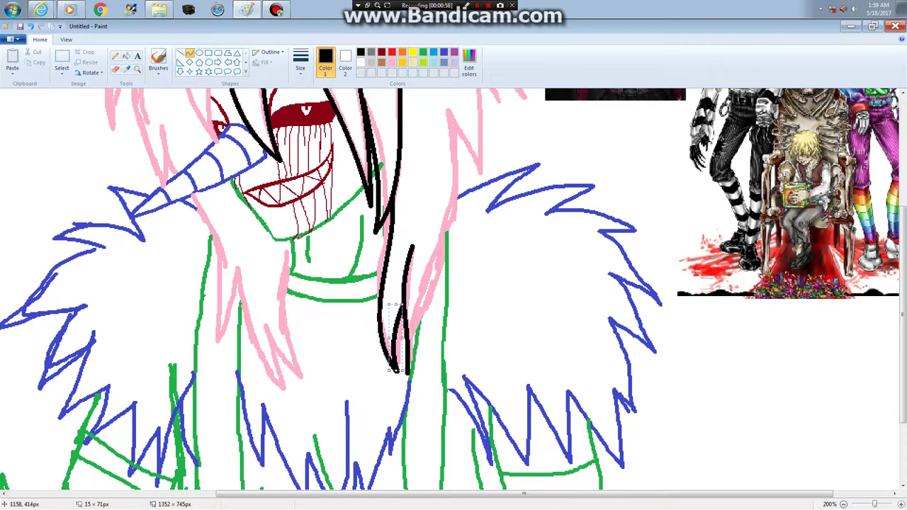
scroll(454, 289, up, 1)
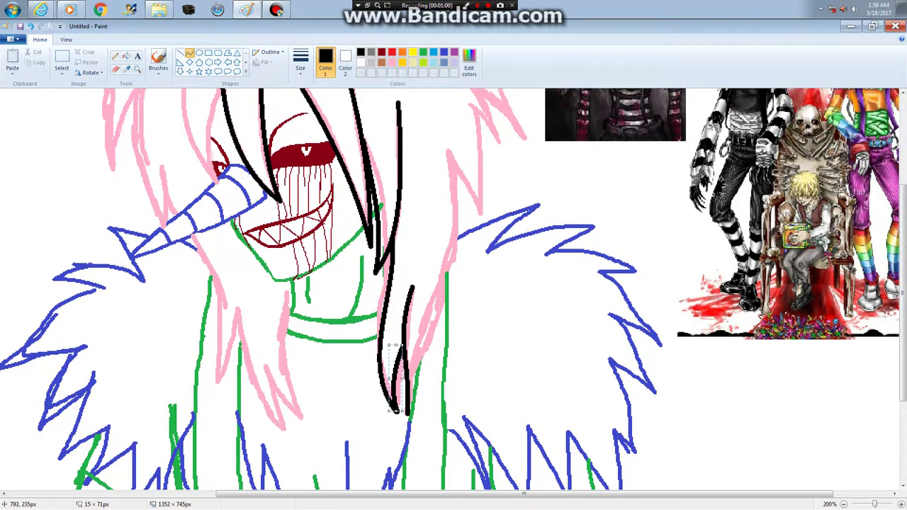
mouse_move(448, 150)
mouse_down()
mouse_move(425, 378)
mouse_move(410, 414)
mouse_up()
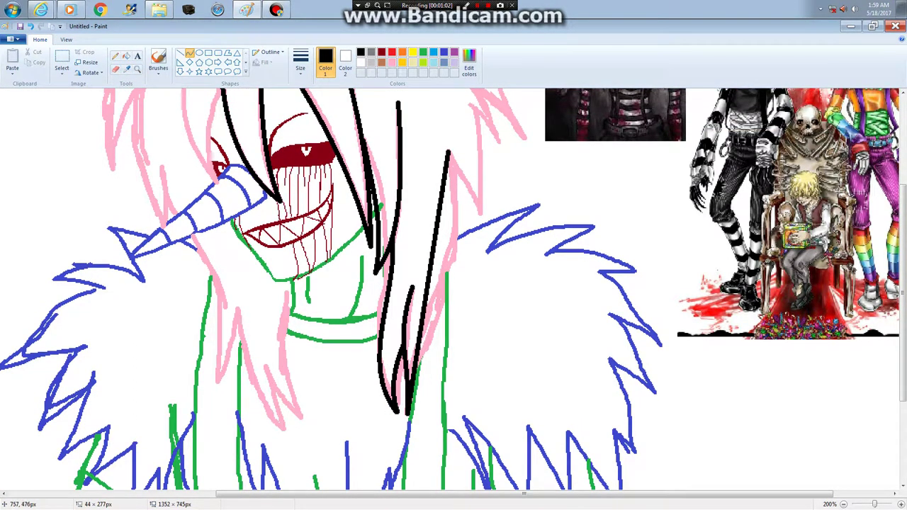
drag(458, 350, 468, 205)
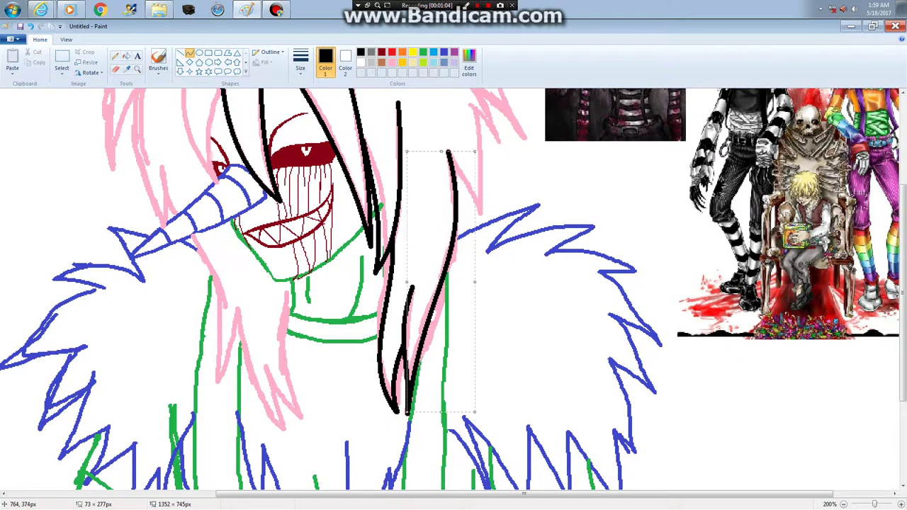
Trace the small jagged tips along the lower right outline of the hair above the shoulder fur with black curves.
scroll(453, 289, up, 3)
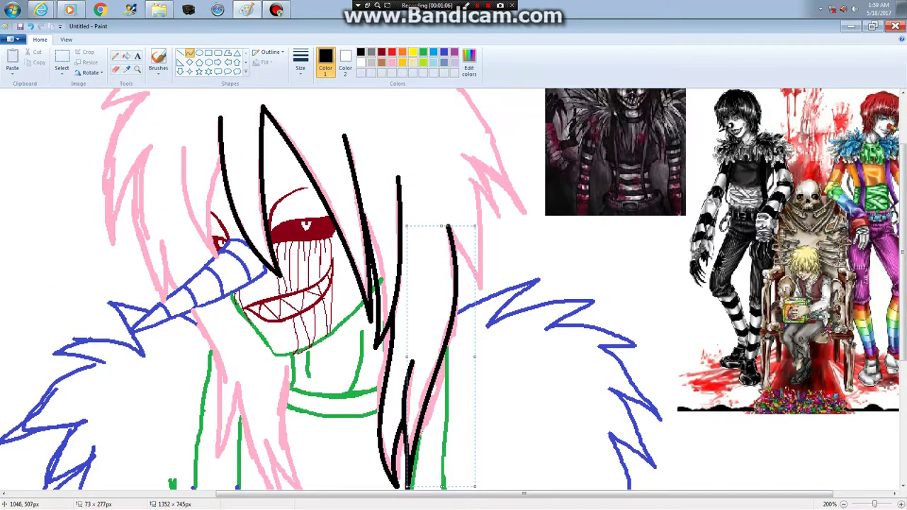
scroll(451, 293, left, 3)
key(Return)
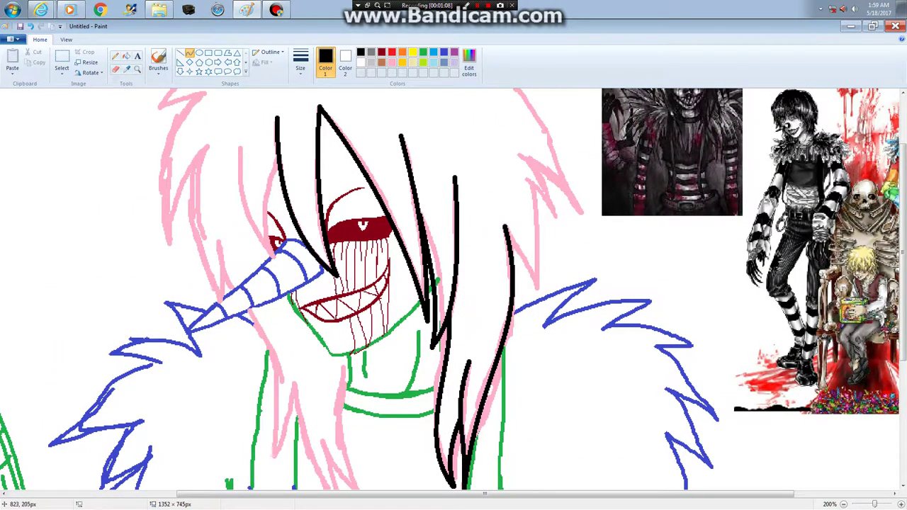
drag(531, 181, 536, 291)
mouse_move(536, 248)
mouse_down()
mouse_move(540, 237)
mouse_move(535, 288)
mouse_move(527, 248)
mouse_up()
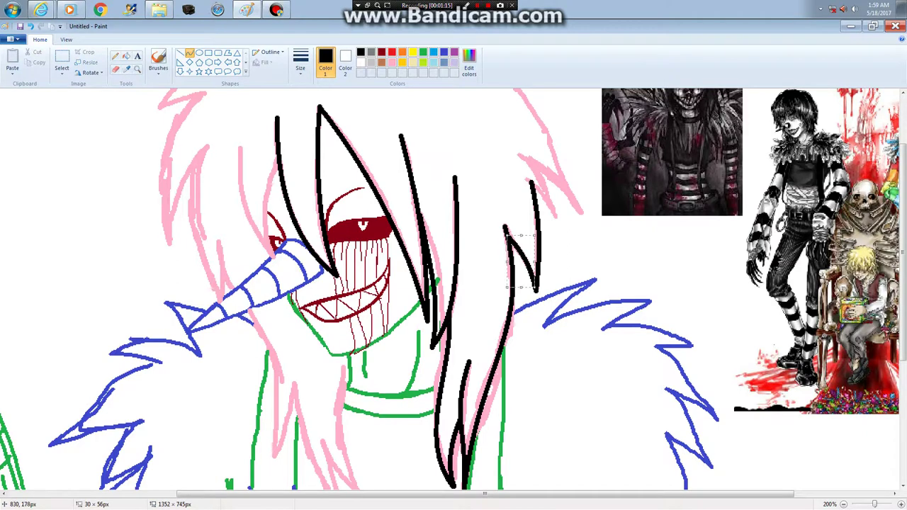
drag(519, 154, 558, 217)
drag(552, 185, 563, 133)
click(508, 151)
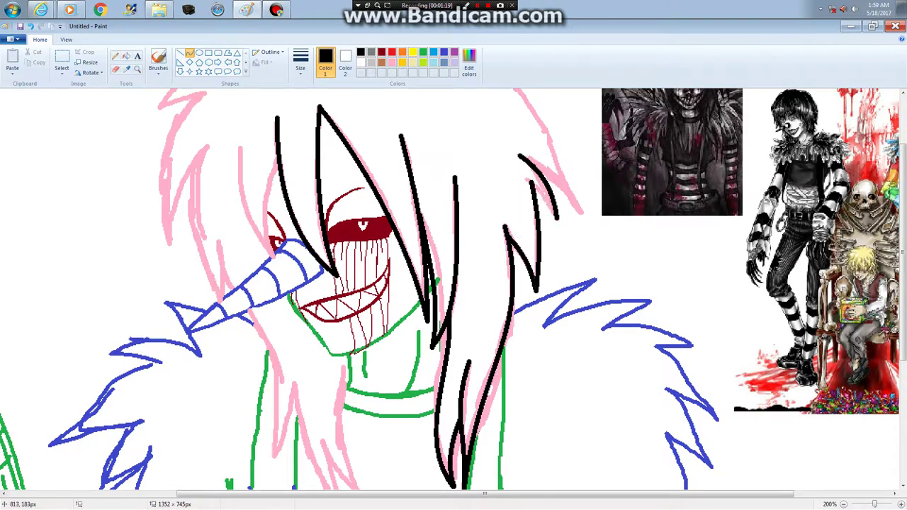
drag(526, 177, 551, 186)
key(Return)
Trace the upper right outer curve of the hair in black and close its pointed tip against the jagged ends.
scroll(450, 293, up, 3)
scroll(450, 292, left, 2)
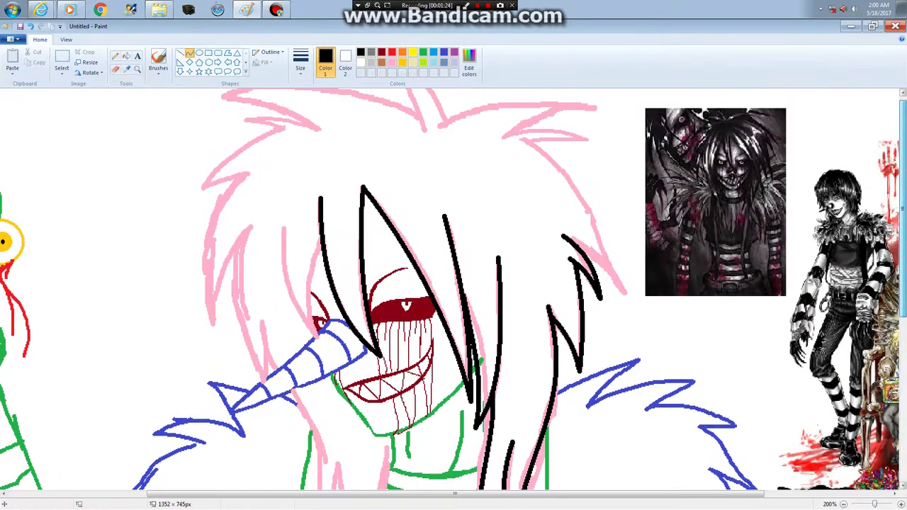
drag(518, 139, 626, 291)
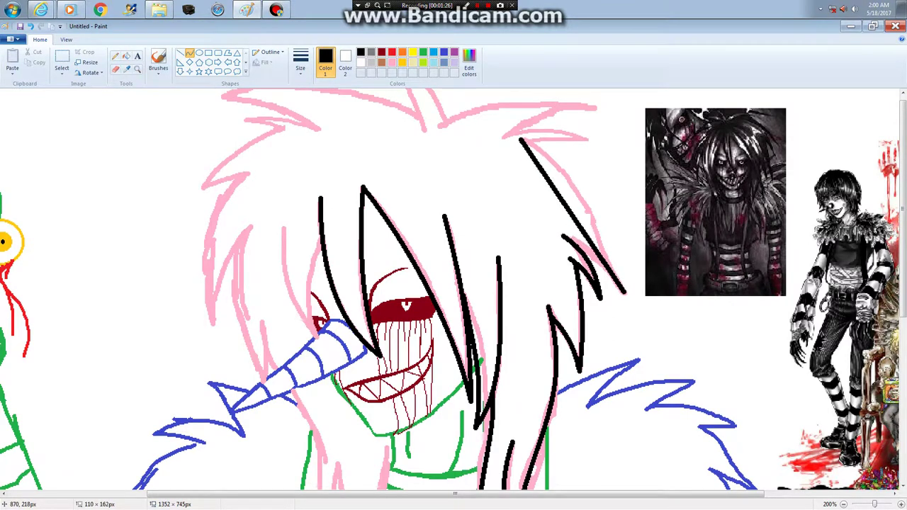
drag(573, 215, 584, 187)
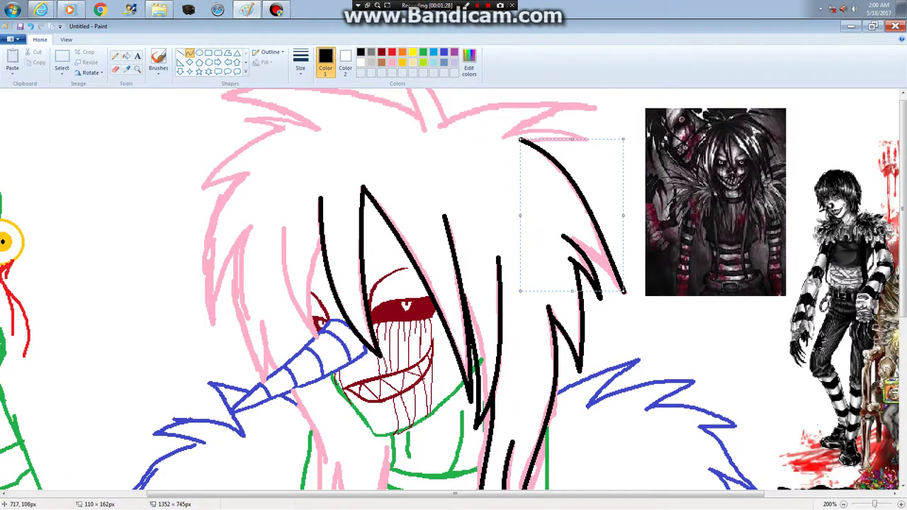
click(584, 186)
drag(602, 262, 624, 291)
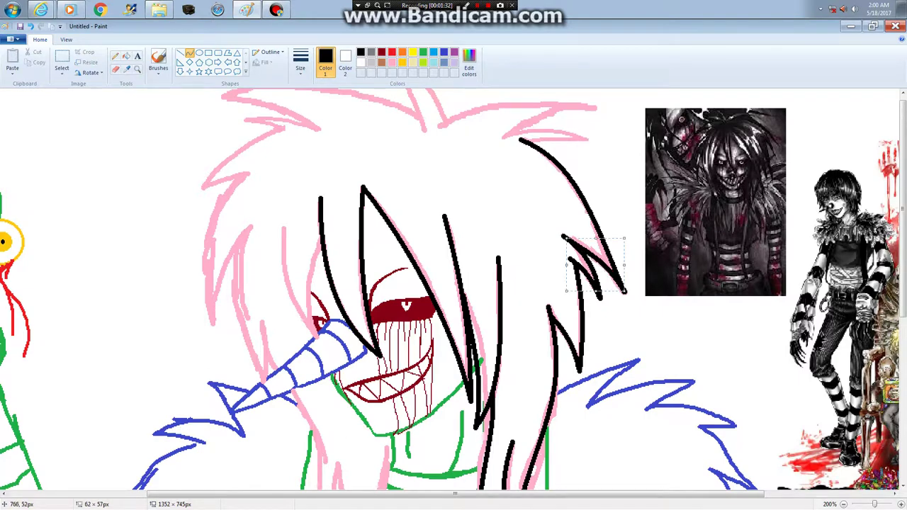
Trace the two pointed spikes at the top right of the head with black curves, starting from the crown.
mouse_move(500, 136)
mouse_down()
mouse_move(590, 140)
mouse_move(539, 124)
mouse_move(531, 112)
mouse_move(567, 116)
mouse_up()
click(591, 153)
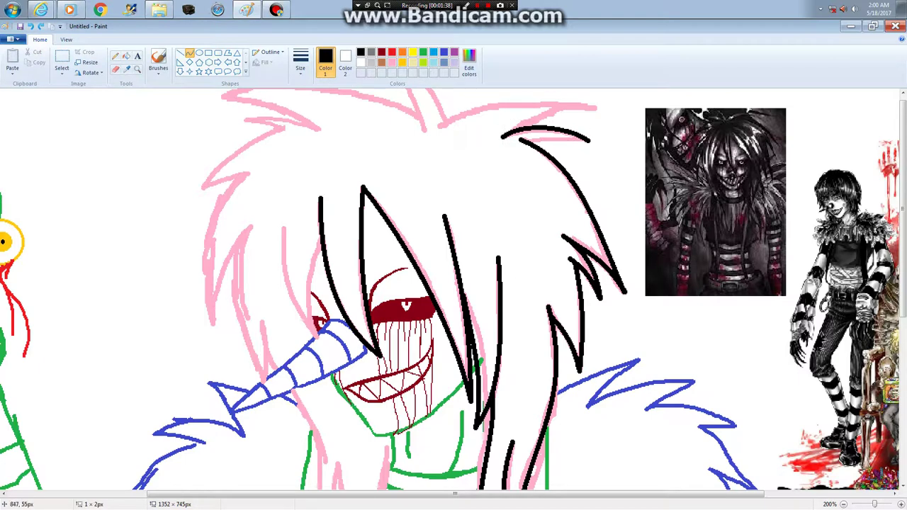
mouse_move(587, 144)
mouse_down()
mouse_move(533, 139)
mouse_move(551, 140)
mouse_up()
scroll(496, 148, up, 1)
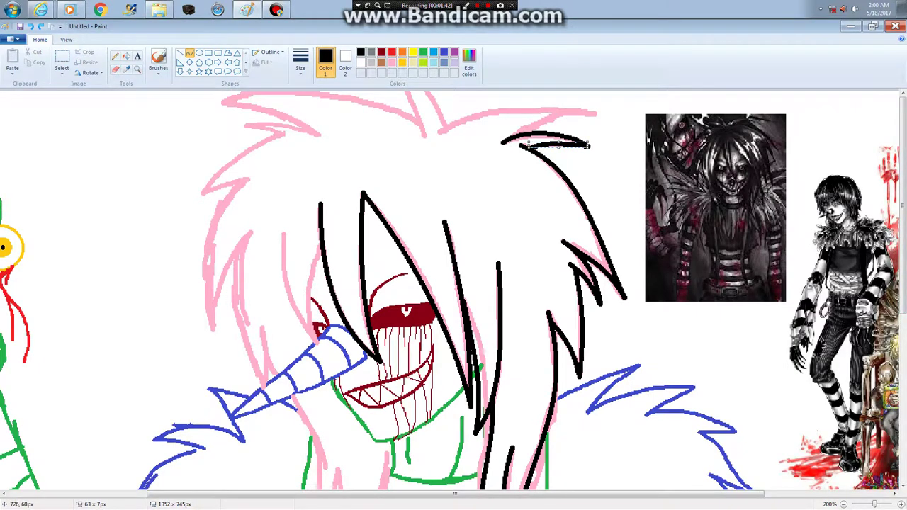
drag(439, 133, 595, 112)
drag(496, 120, 495, 108)
mouse_move(593, 112)
mouse_down()
mouse_move(520, 133)
mouse_move(530, 117)
mouse_up()
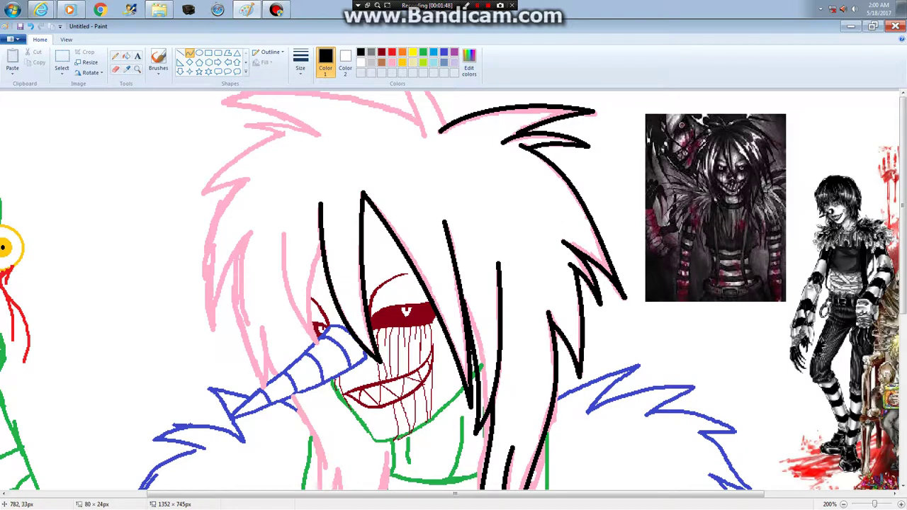
drag(592, 112, 520, 133)
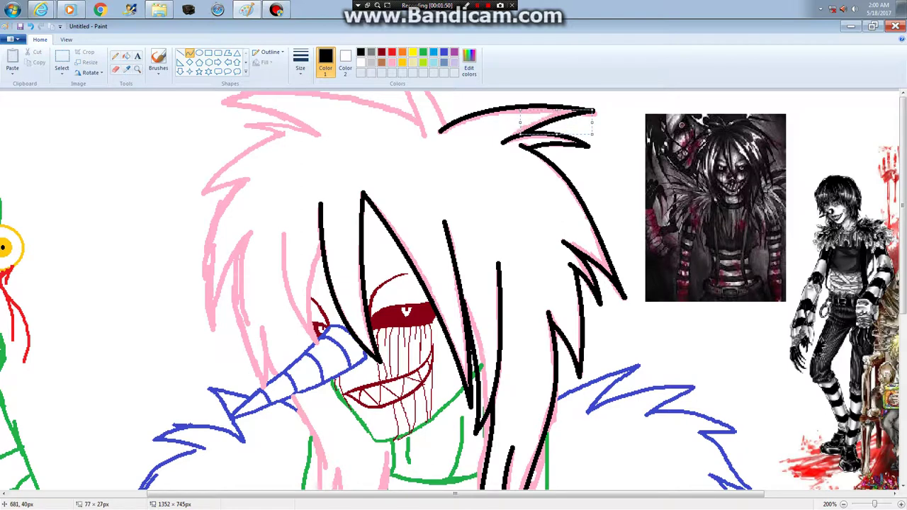
Trace the two short edges of the strand standing up at the crown with black curves.
drag(443, 128, 412, 76)
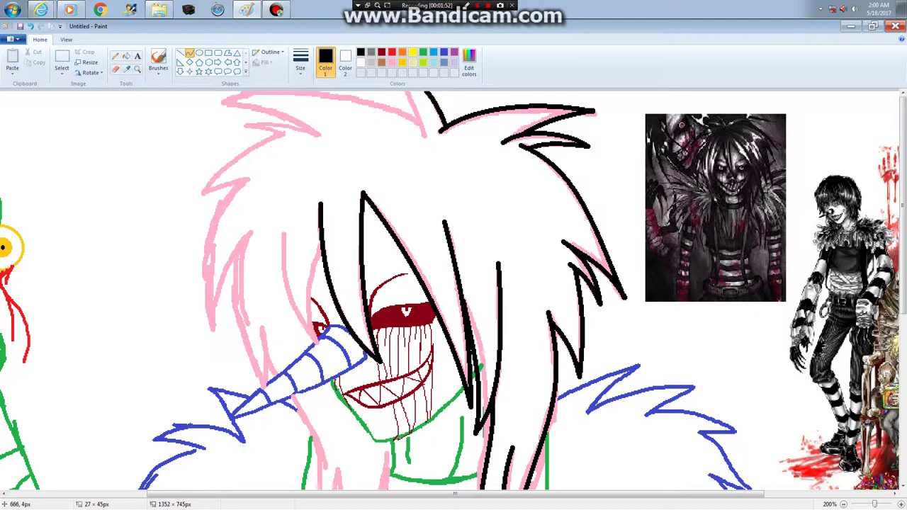
drag(425, 138, 387, 63)
click(425, 126)
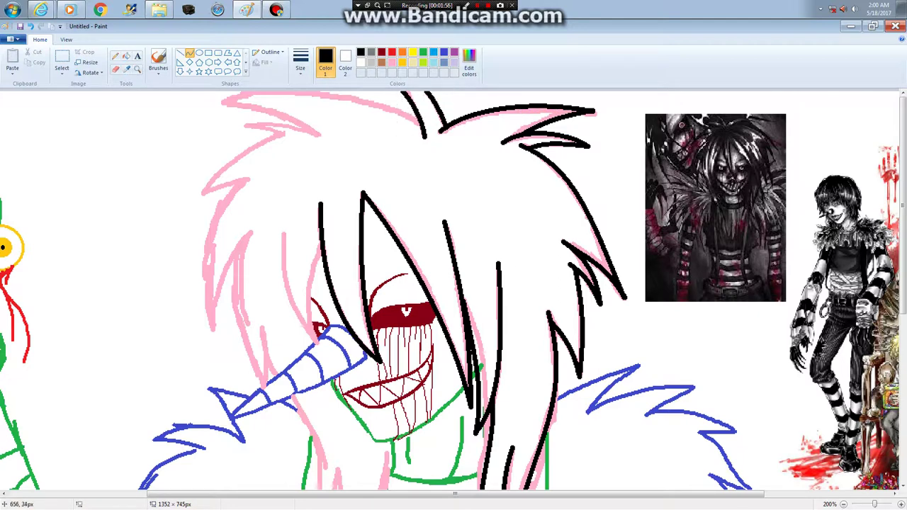
Trace the top left outline of the hair and its jagged spikes from the crown downward with black curves.
drag(420, 128, 217, 102)
mouse_move(333, 107)
mouse_down()
mouse_move(370, 89)
mouse_move(304, 71)
mouse_move(300, 83)
mouse_move(92, 63)
mouse_move(160, 101)
mouse_up()
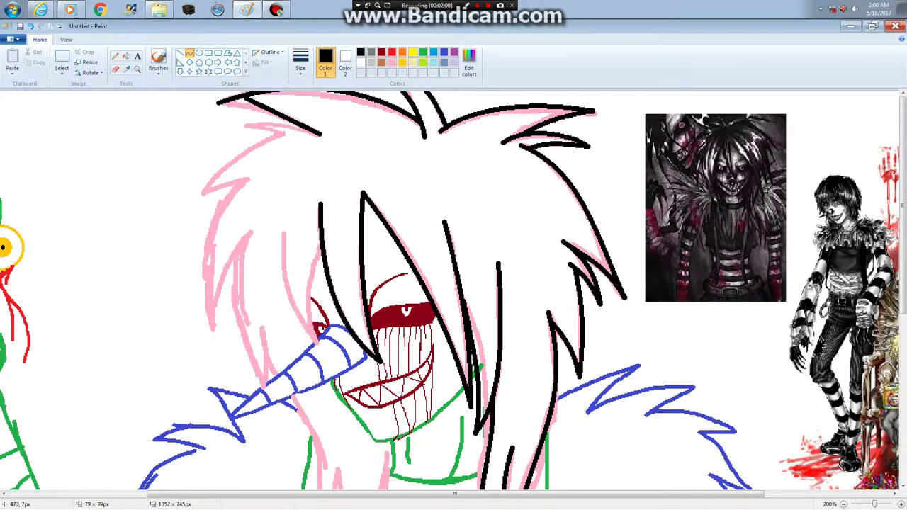
drag(219, 101, 258, 114)
drag(320, 135, 309, 170)
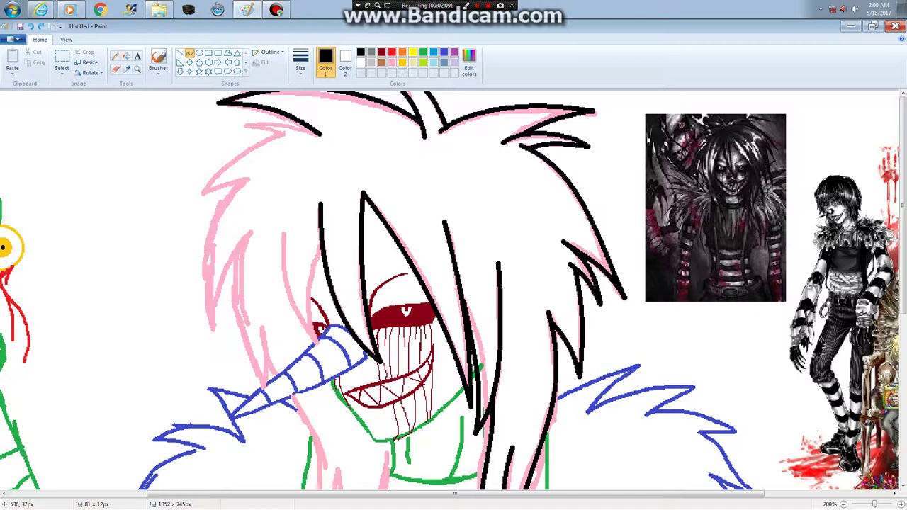
mouse_move(290, 134)
mouse_down()
mouse_move(249, 125)
mouse_move(245, 136)
mouse_move(264, 128)
mouse_move(201, 193)
mouse_up()
key(Escape)
key(Escape)
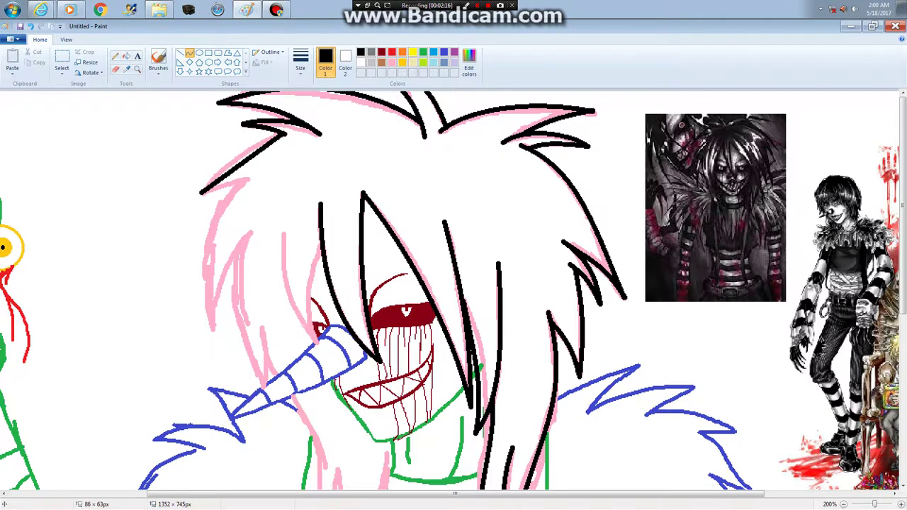
mouse_move(234, 164)
mouse_down()
mouse_move(212, 157)
mouse_move(184, 169)
mouse_move(250, 180)
mouse_move(211, 330)
mouse_up()
key(Escape)
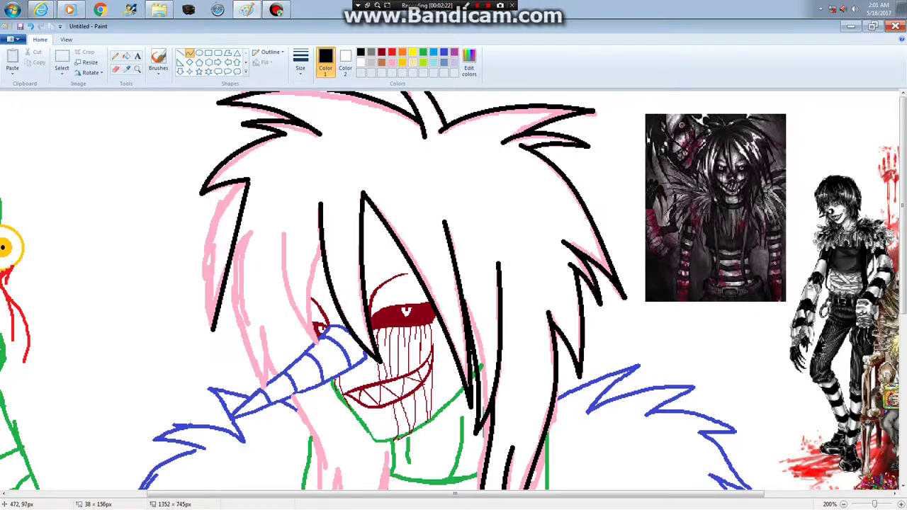
drag(230, 255, 196, 185)
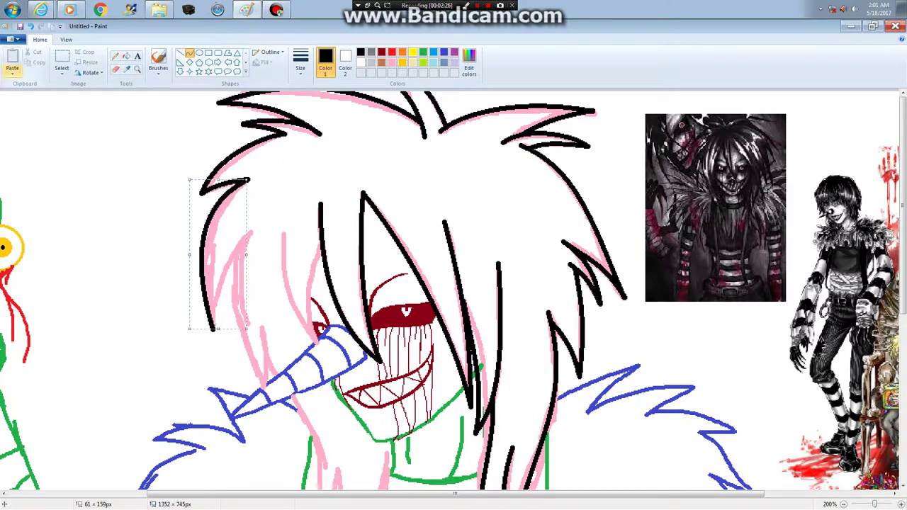
click(31, 26)
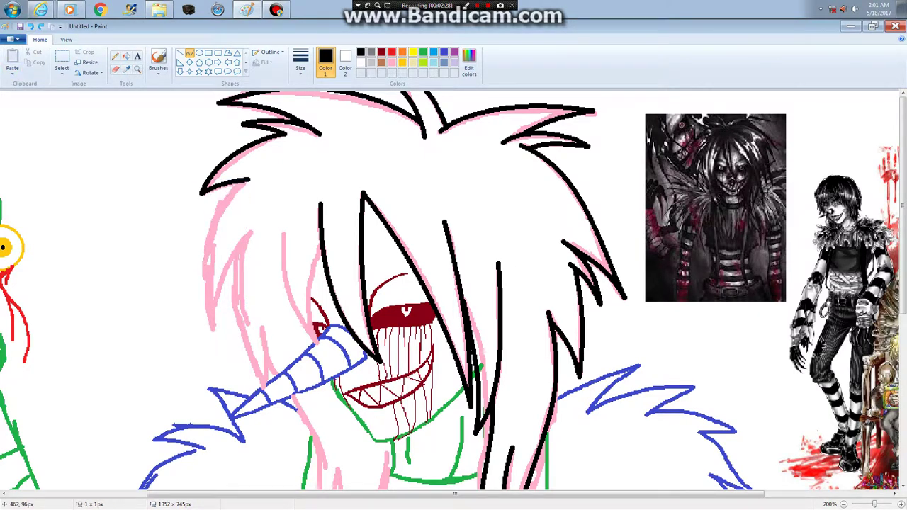
Trace the outer left hair strand and its pointed tip with black curves, below the upper left spikes.
mouse_move(249, 181)
mouse_down()
mouse_move(205, 231)
mouse_move(228, 202)
mouse_move(217, 211)
mouse_move(225, 205)
mouse_move(211, 332)
mouse_up()
mouse_move(213, 270)
mouse_down()
mouse_move(167, 296)
mouse_move(209, 259)
mouse_up()
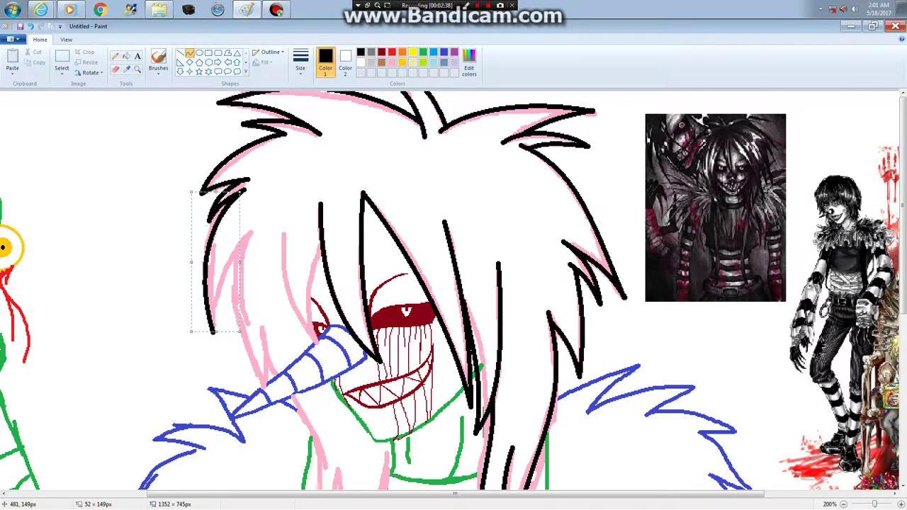
drag(252, 234, 213, 331)
mouse_move(225, 284)
mouse_down()
mouse_move(229, 260)
mouse_move(197, 282)
mouse_up()
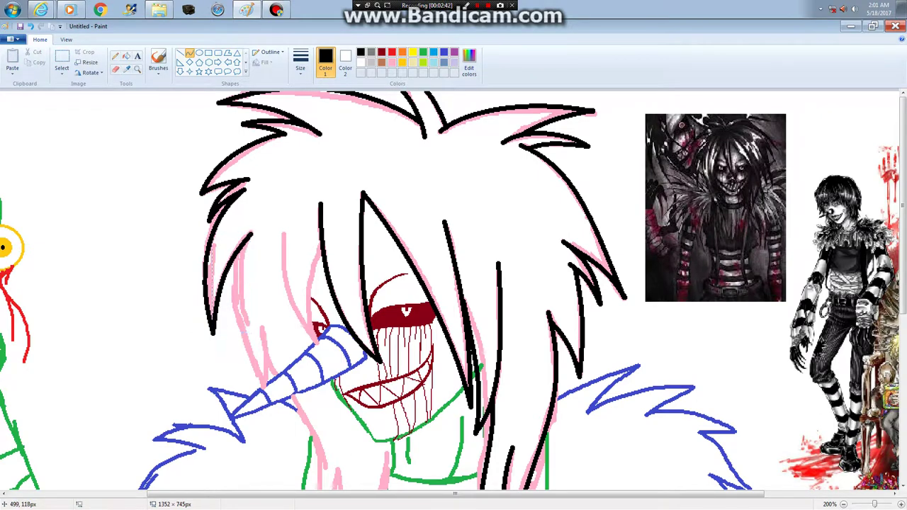
Trace the inner left strand's edge, its small notch and the long outer edge of the lower left lock with black curves.
scroll(454, 284, down, 4)
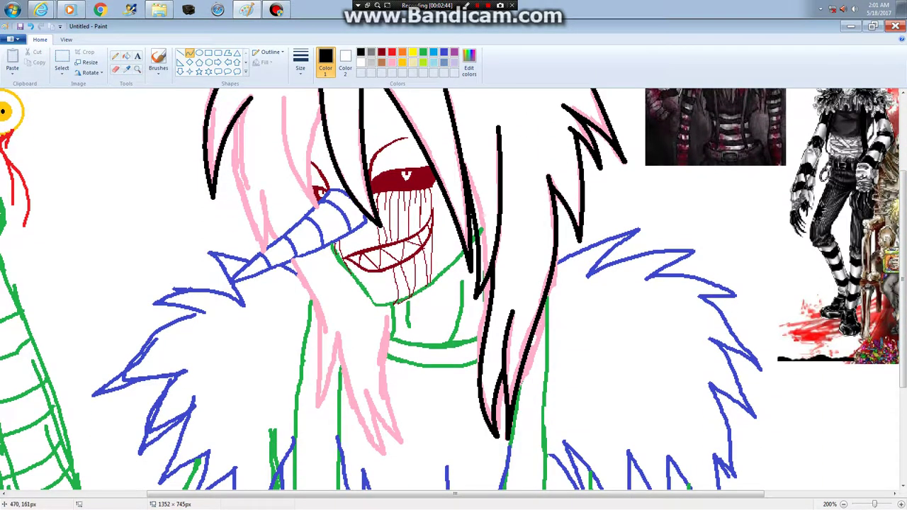
mouse_move(248, 102)
mouse_down()
mouse_move(258, 243)
mouse_move(267, 255)
mouse_up()
mouse_move(237, 177)
mouse_down()
mouse_move(207, 202)
mouse_move(216, 177)
mouse_move(264, 253)
mouse_up()
mouse_move(268, 220)
mouse_down()
mouse_move(262, 193)
mouse_move(264, 227)
mouse_up()
mouse_move(263, 195)
mouse_down()
mouse_move(326, 386)
mouse_move(318, 404)
mouse_up()
click(318, 404)
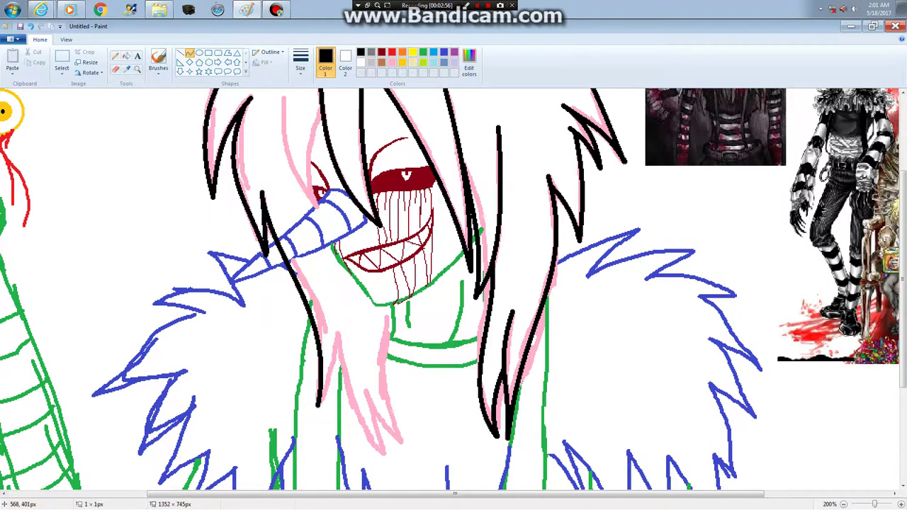
Trace the jagged lower ends and the inner edge of the long left lock with black curves.
drag(340, 333, 321, 402)
drag(348, 341, 333, 390)
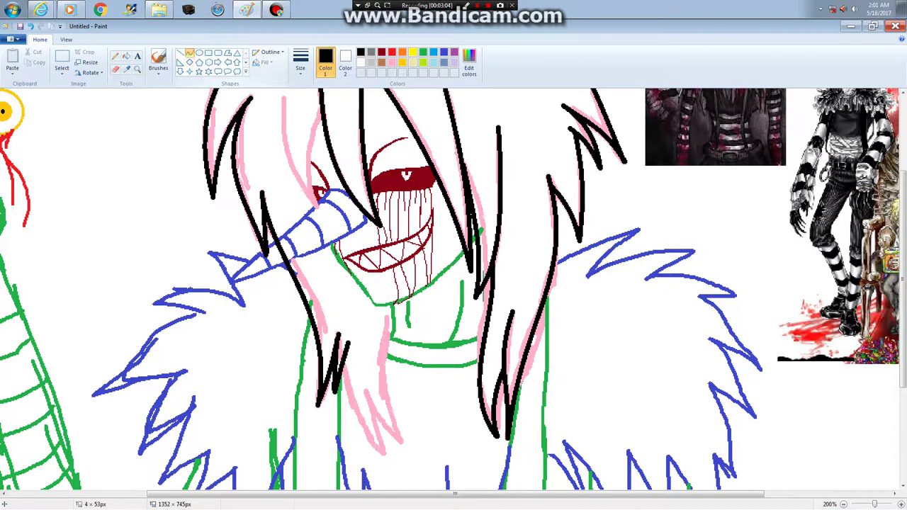
drag(343, 361, 386, 457)
drag(361, 425, 357, 437)
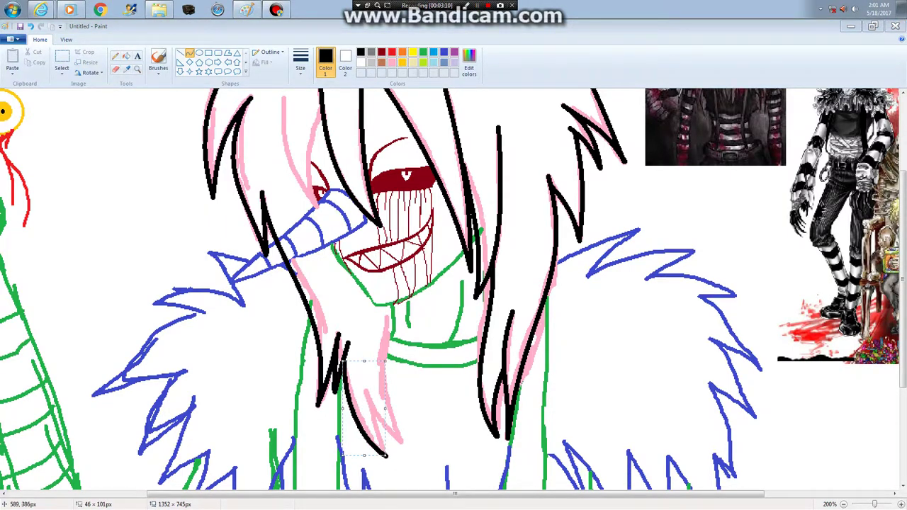
key(Return)
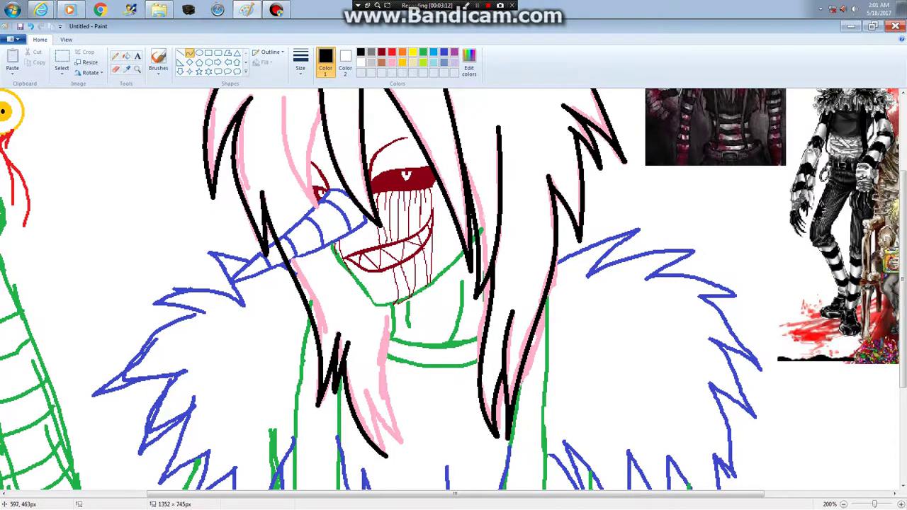
mouse_move(364, 391)
mouse_down()
mouse_move(387, 455)
mouse_move(370, 444)
mouse_move(377, 430)
mouse_up()
drag(388, 315, 404, 446)
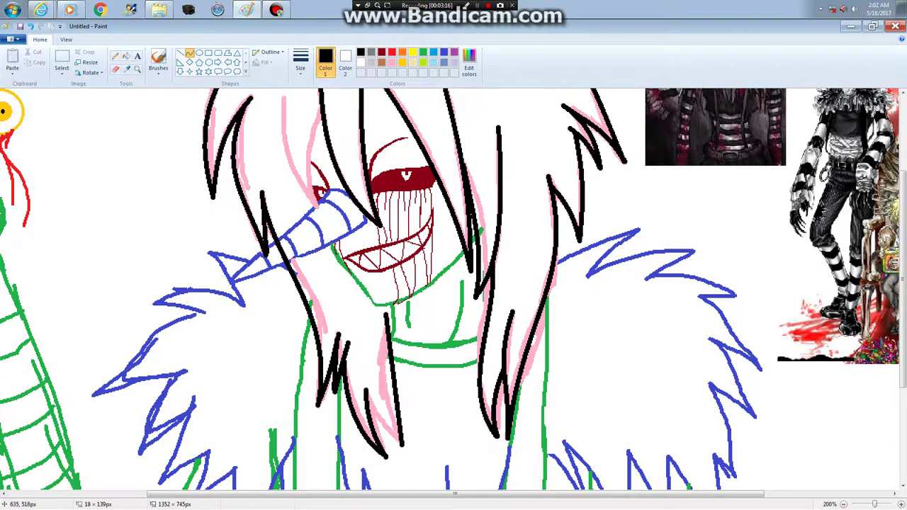
drag(396, 383, 376, 424)
drag(376, 444, 374, 446)
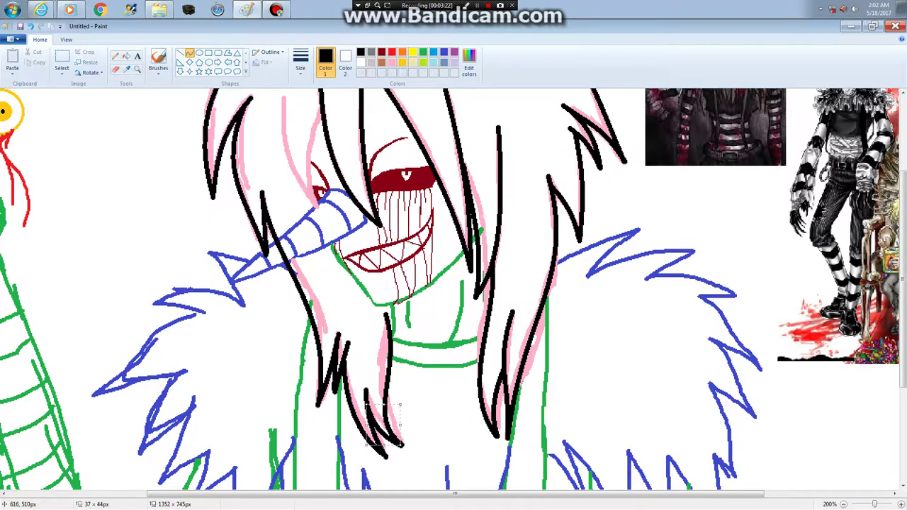
Trace both edges of the pointed bang hanging over the partly hidden left eye with black curves.
scroll(453, 288, up, 4)
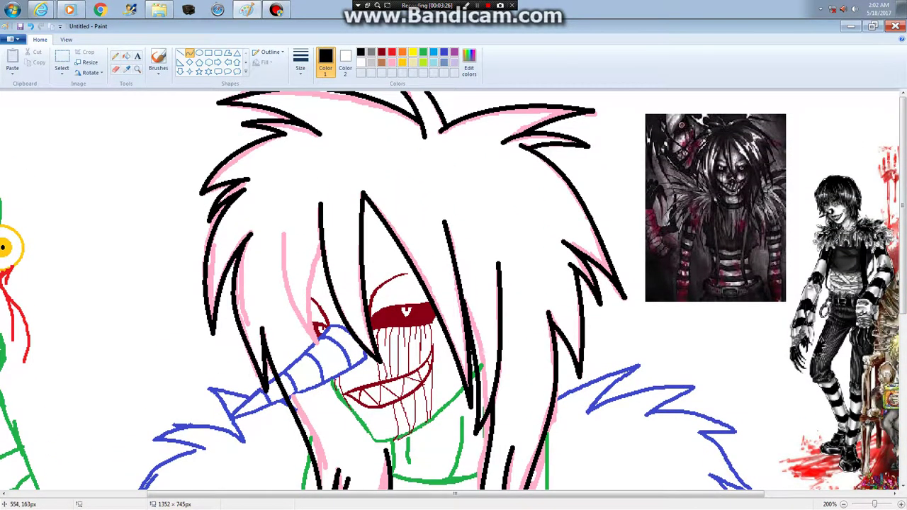
drag(323, 197, 312, 348)
mouse_move(315, 297)
mouse_down()
mouse_move(300, 269)
mouse_move(306, 327)
mouse_up()
mouse_move(286, 279)
mouse_down()
mouse_move(311, 353)
mouse_move(300, 343)
mouse_move(309, 345)
mouse_up()
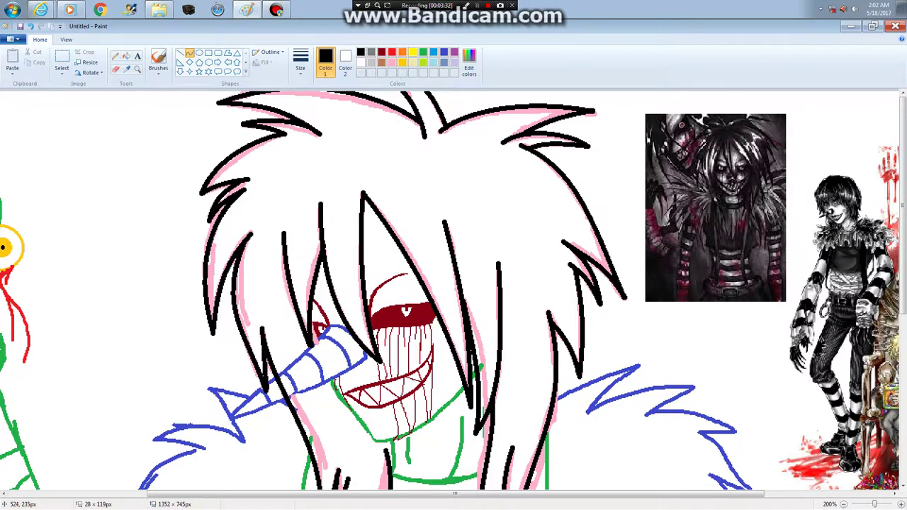
key(Escape)
Outline the cone nose in red at a thinner line size, using two straight sides and a curved wide end.
click(900, 504)
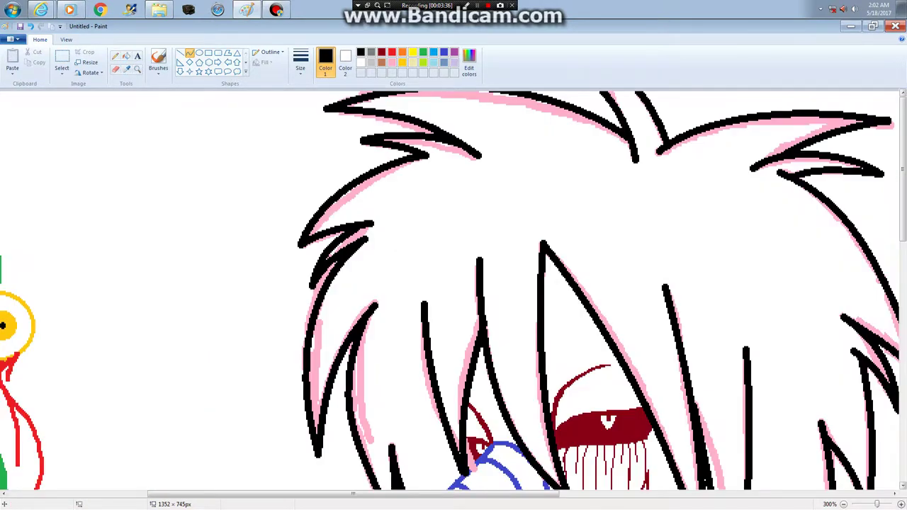
mouse_move(902, 170)
mouse_down()
mouse_move(902, 287)
mouse_move(902, 230)
mouse_up()
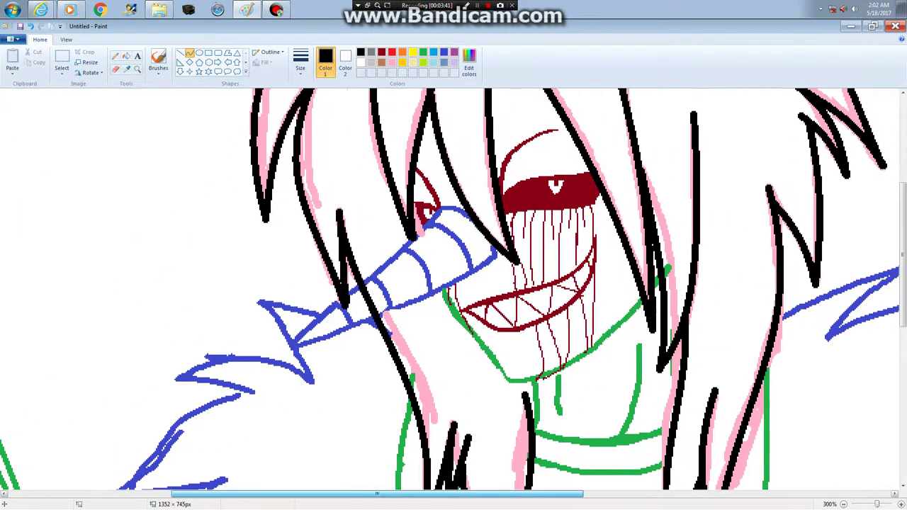
drag(369, 494, 402, 494)
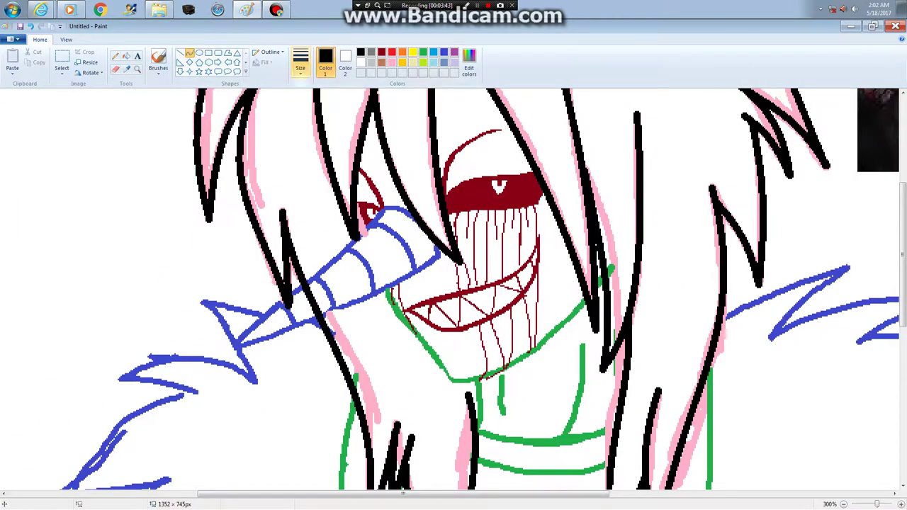
click(300, 64)
click(280, 108)
click(392, 52)
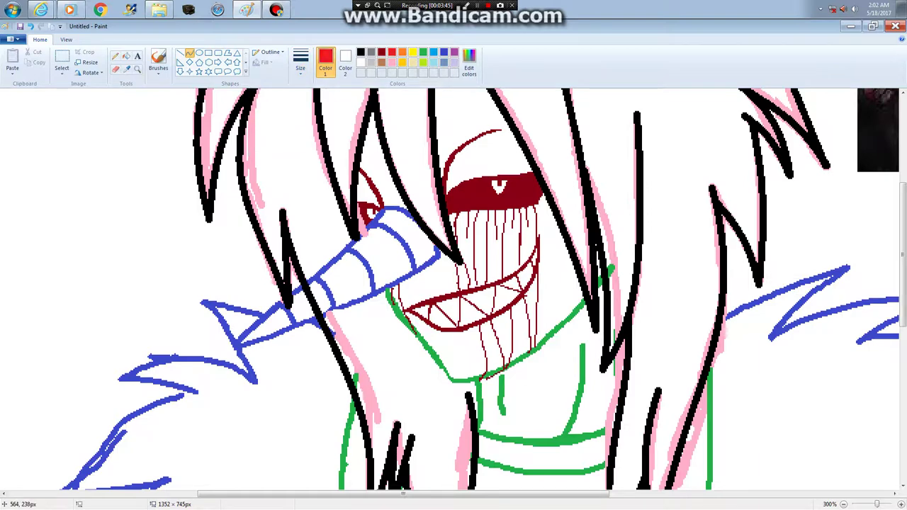
mouse_move(365, 222)
mouse_down()
mouse_move(381, 211)
mouse_move(234, 345)
mouse_up()
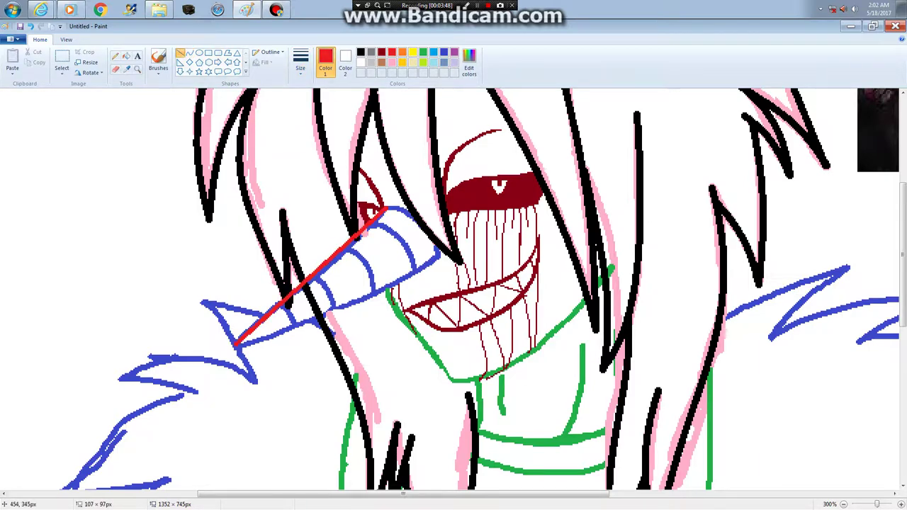
drag(235, 345, 438, 260)
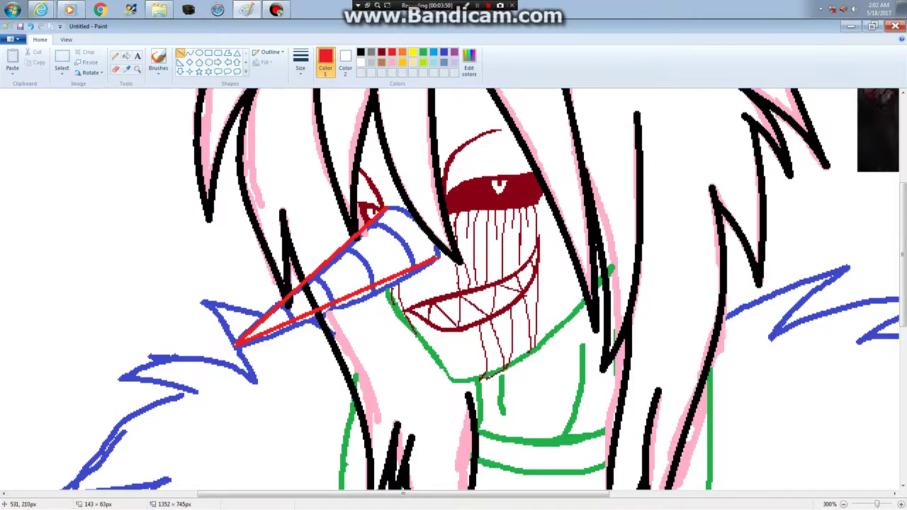
click(189, 52)
mouse_move(387, 209)
mouse_down()
mouse_move(435, 258)
mouse_move(407, 212)
mouse_move(442, 227)
mouse_move(433, 223)
mouse_up()
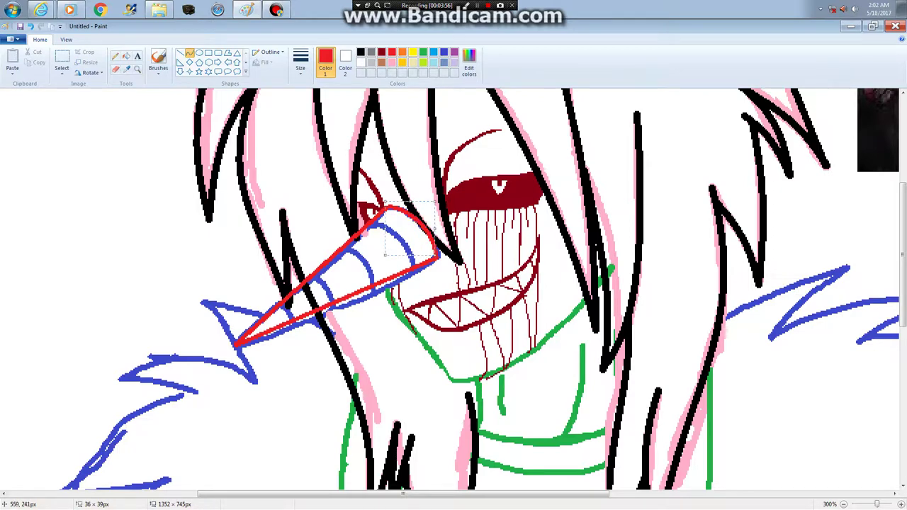
click(372, 193)
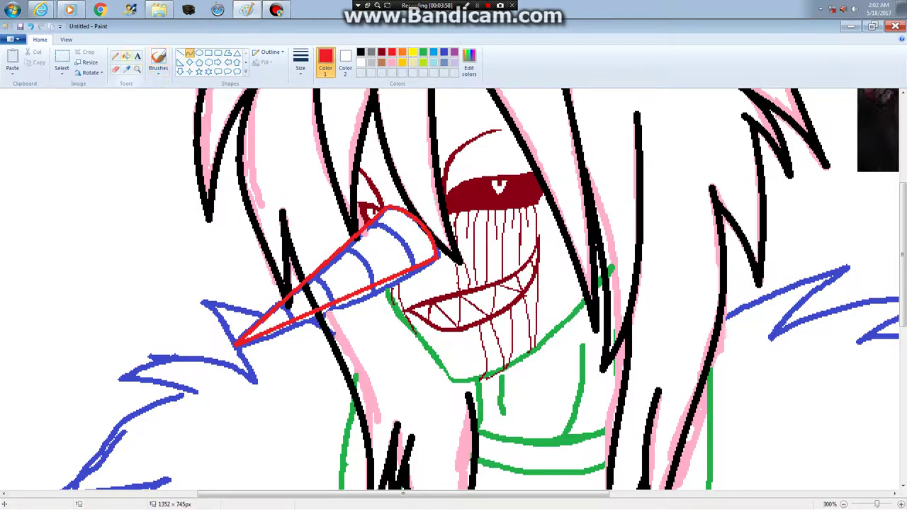
Sample black from the hair outline and restore the black hair strand where it crosses over the nose's curved end.
click(115, 55)
click(301, 63)
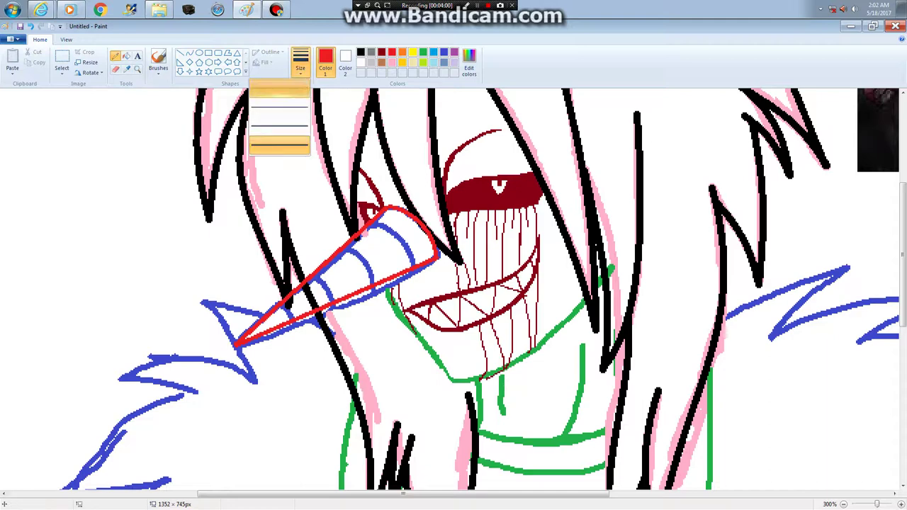
click(278, 111)
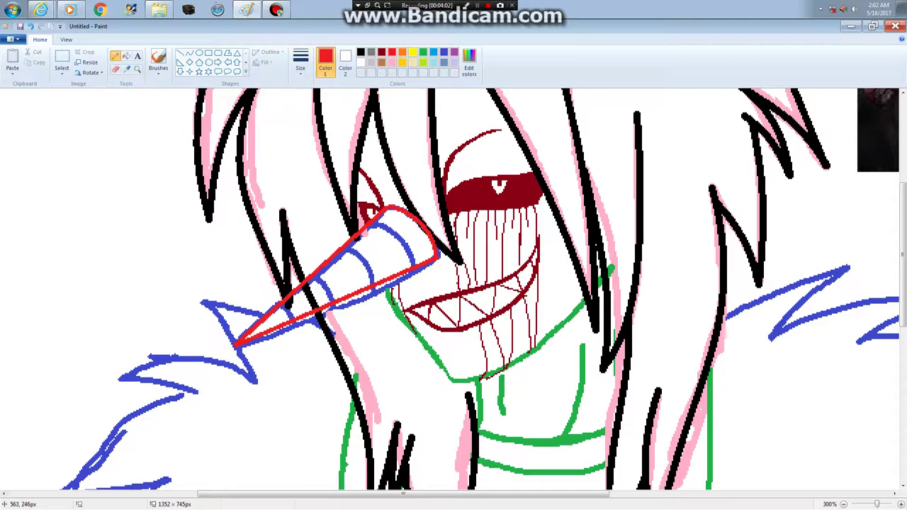
click(126, 69)
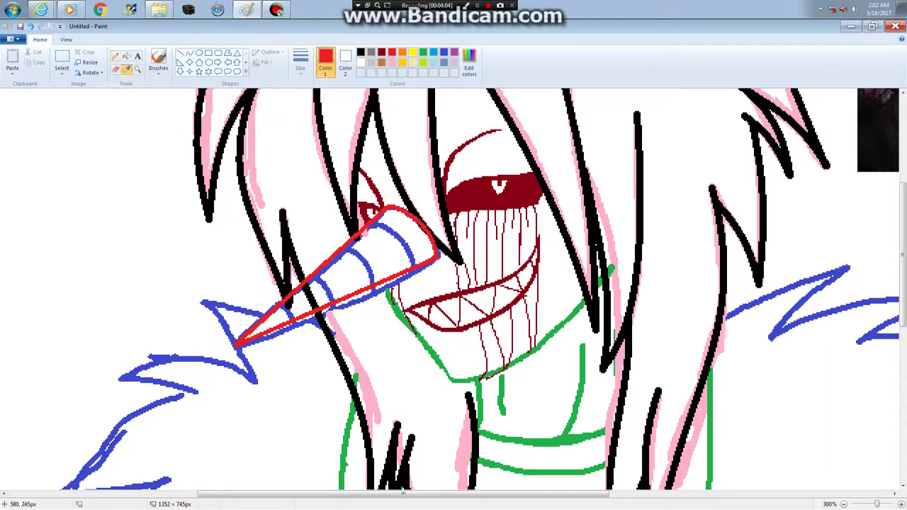
click(210, 213)
click(189, 53)
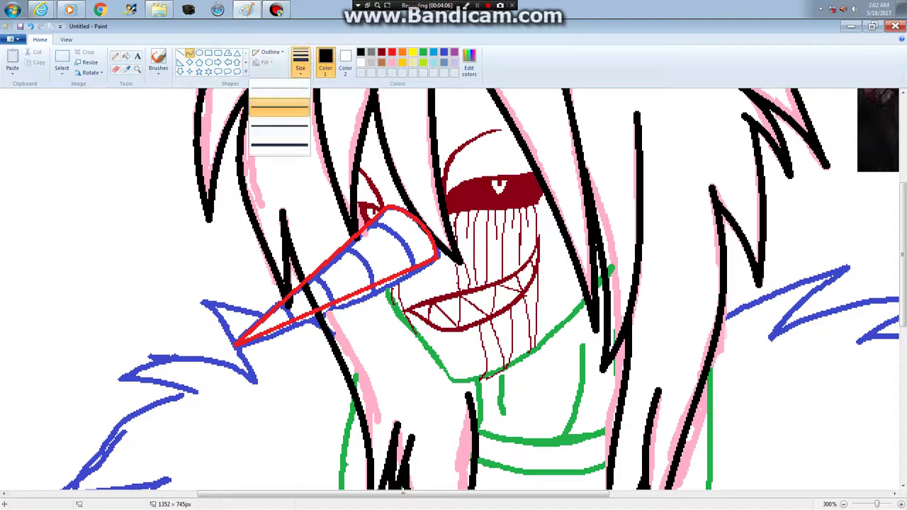
click(301, 62)
click(279, 126)
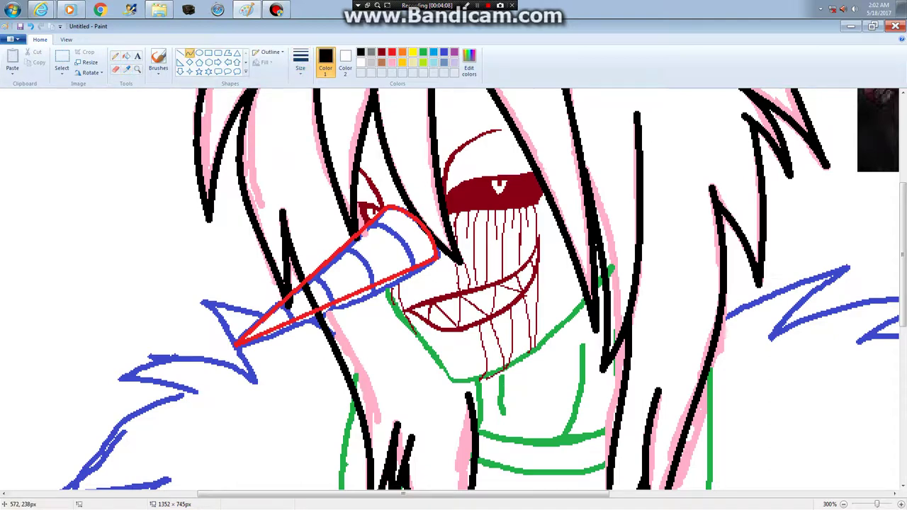
drag(436, 216, 479, 285)
Erase only the blue sketch lines of the cone nose with the color eraser at its widest size.
click(115, 68)
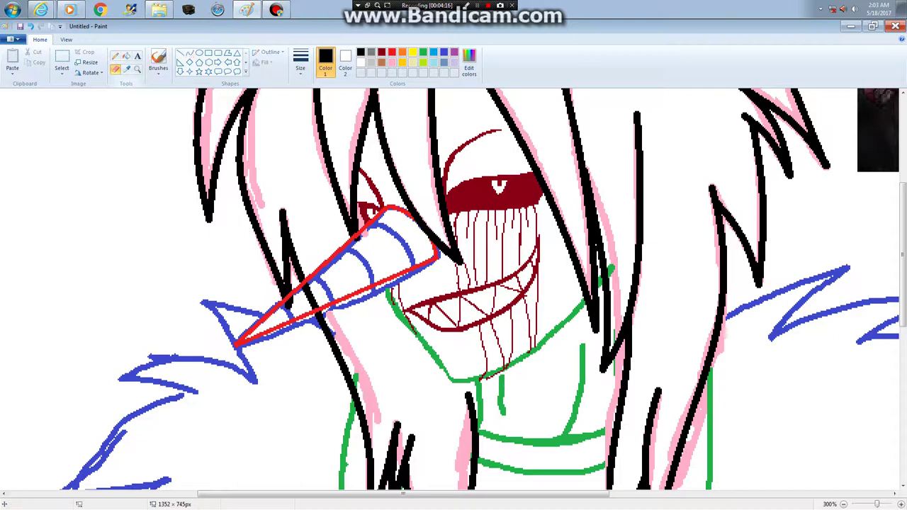
click(443, 52)
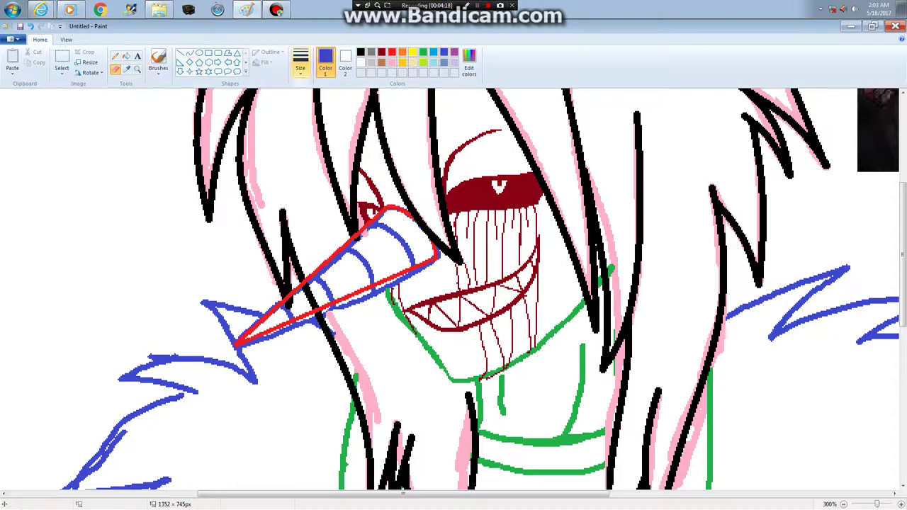
click(300, 62)
click(279, 150)
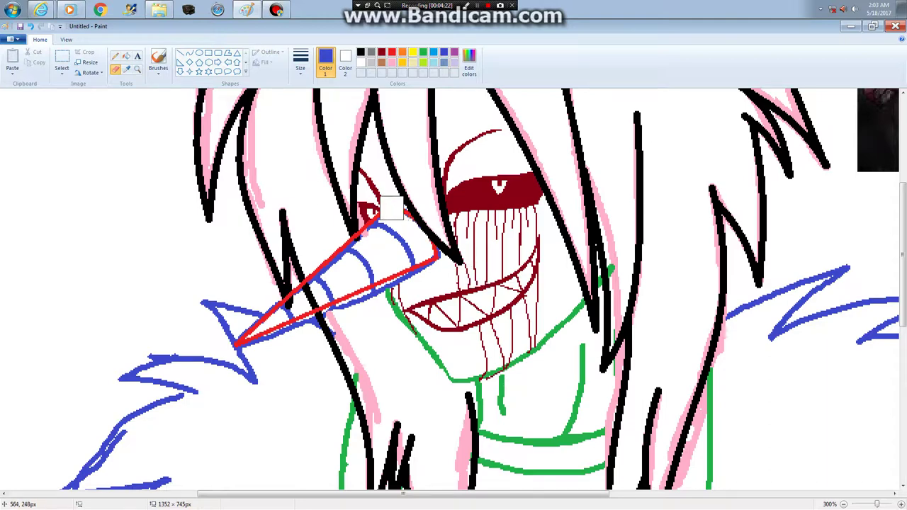
mouse_move(391, 207)
mouse_down()
mouse_move(432, 268)
mouse_move(369, 222)
mouse_move(334, 245)
mouse_up()
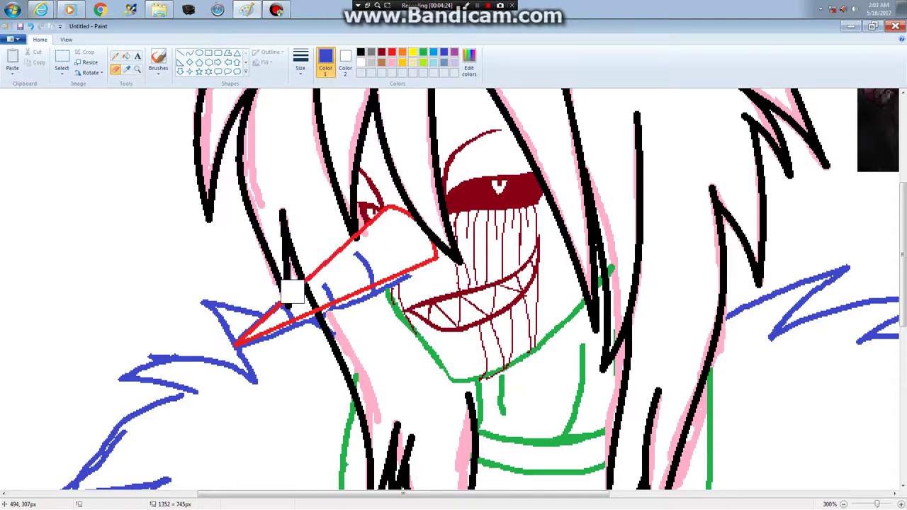
mouse_move(292, 292)
mouse_down()
mouse_move(249, 339)
mouse_move(329, 323)
mouse_move(343, 280)
mouse_move(406, 277)
mouse_move(332, 319)
mouse_move(324, 285)
mouse_up()
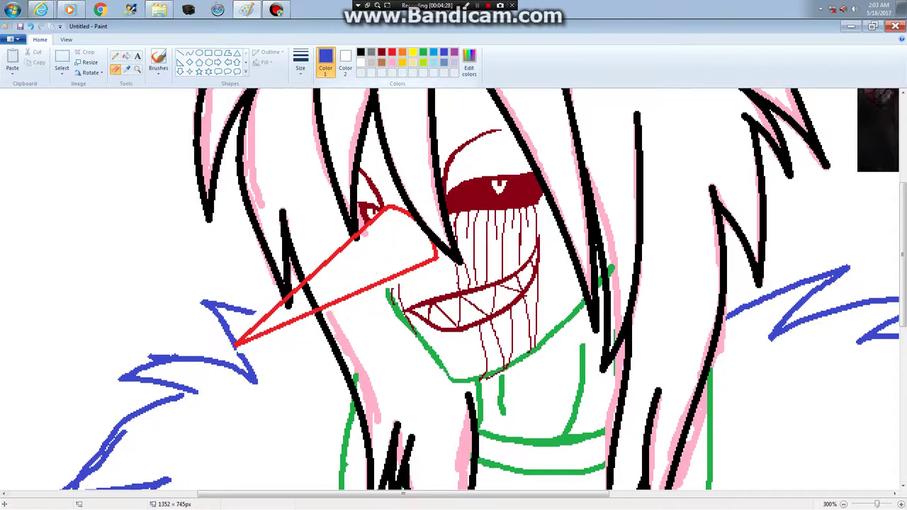
Clear the leftover pink and black hair lines that cross the inside of the red cone nose.
click(392, 62)
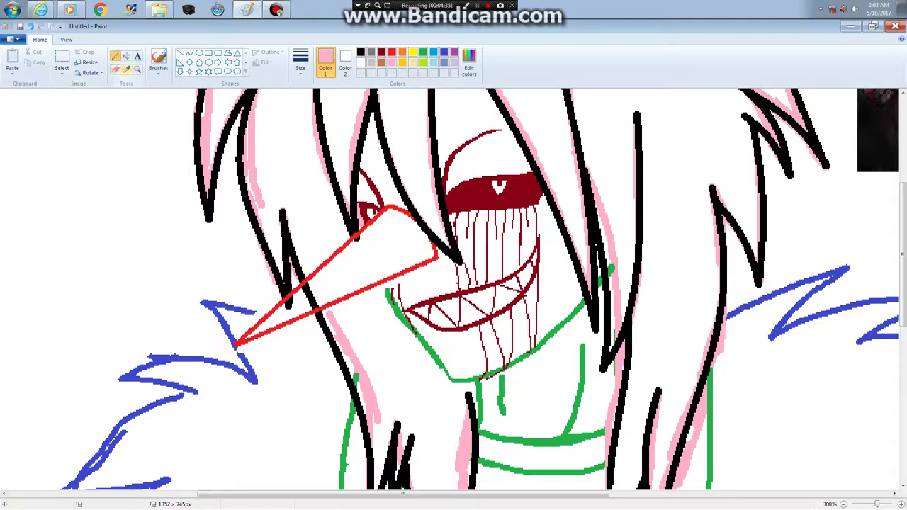
click(127, 69)
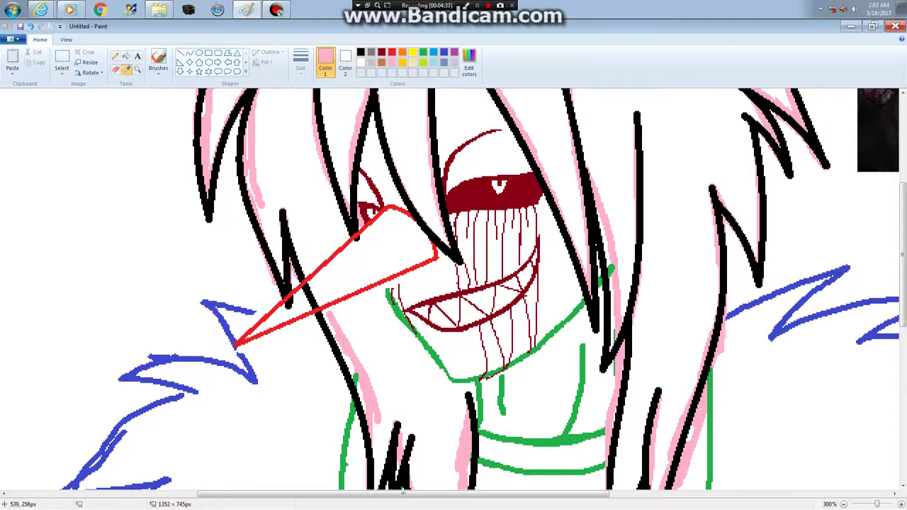
click(726, 323)
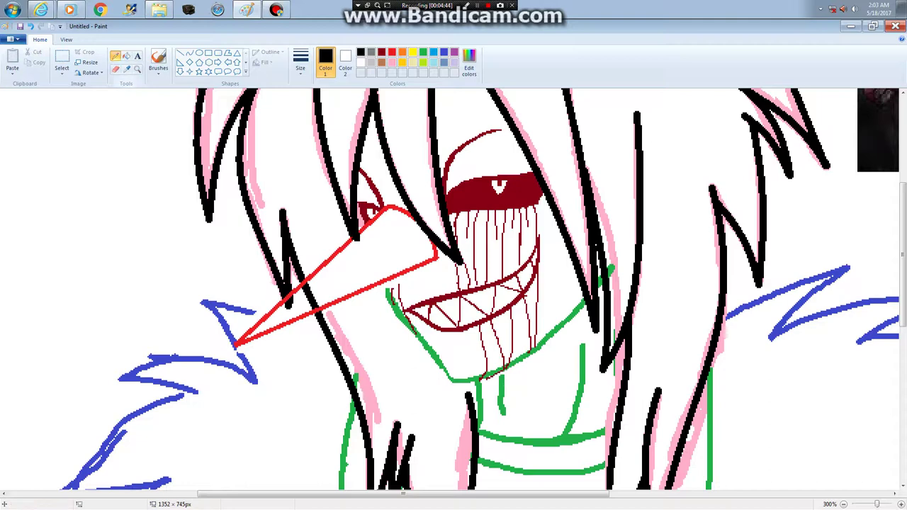
click(126, 55)
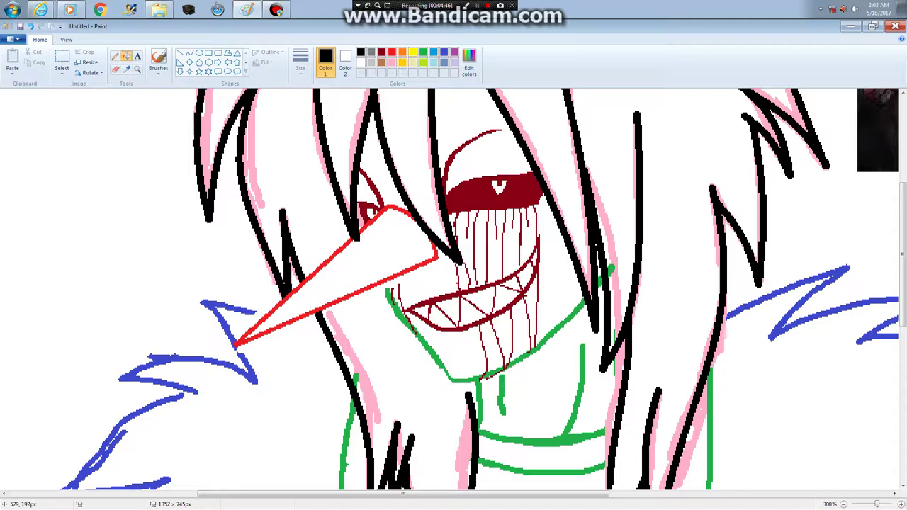
Draw curved red stripes across the cone nose at the thinnest line size, from its wide end to its tip.
click(189, 53)
click(300, 62)
click(279, 91)
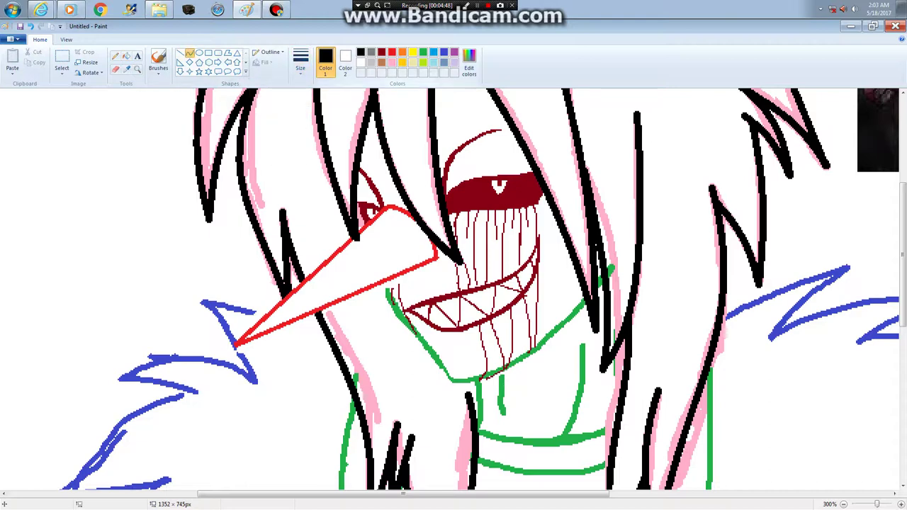
click(381, 51)
mouse_move(375, 221)
mouse_down()
mouse_move(402, 268)
mouse_move(420, 260)
mouse_move(344, 277)
mouse_move(358, 272)
mouse_move(361, 289)
mouse_move(340, 284)
mouse_move(346, 298)
mouse_move(344, 276)
mouse_move(320, 306)
mouse_move(309, 293)
mouse_move(291, 312)
mouse_move(284, 305)
mouse_up()
key(Escape)
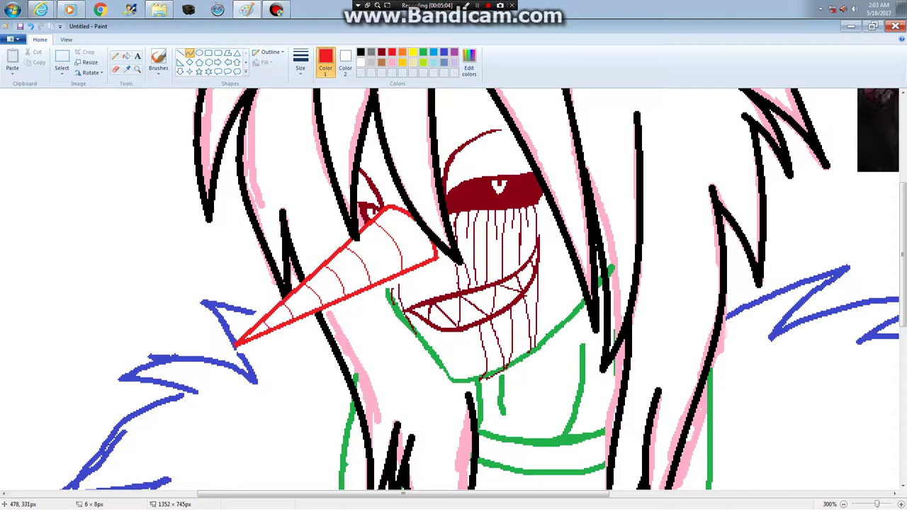
Fill alternating bands of the striped cone nose with solid red.
click(126, 56)
click(375, 248)
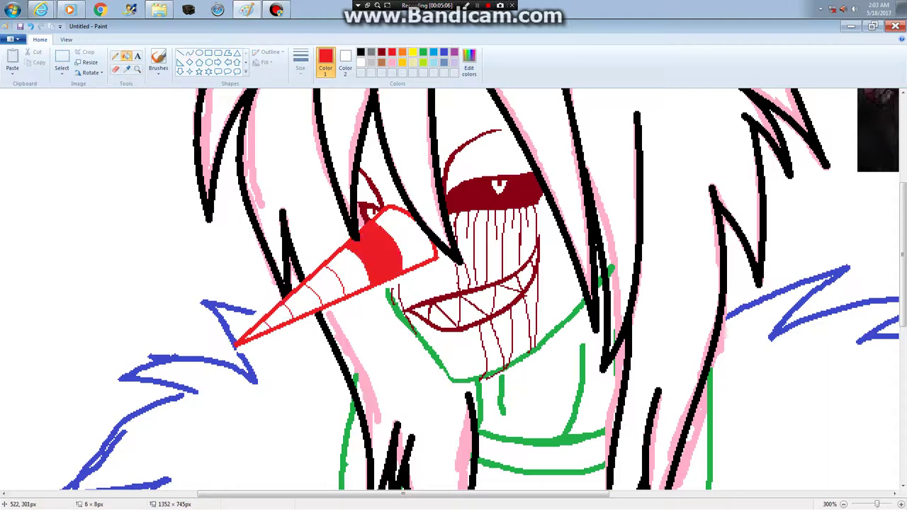
click(316, 279)
click(279, 316)
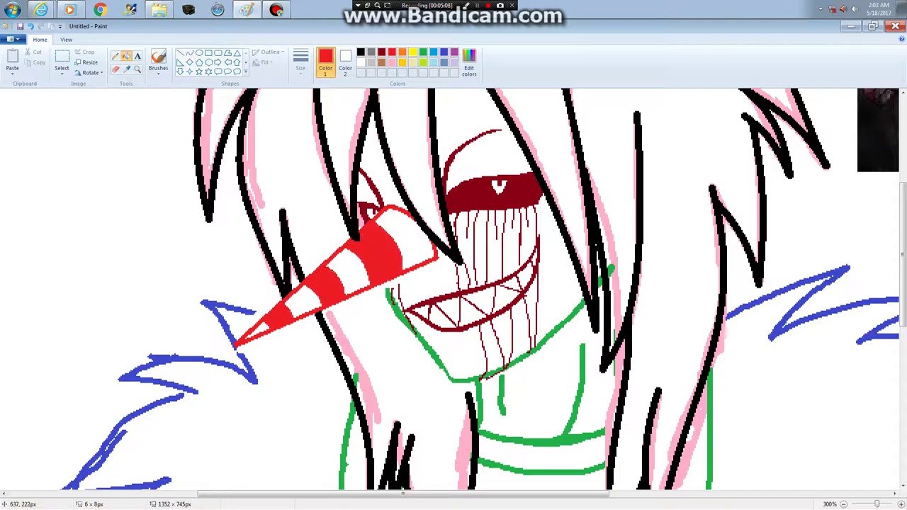
Trace the green jaw line from the underside of the cone nose down to the chin with a medium-width black curve.
click(126, 69)
click(429, 312)
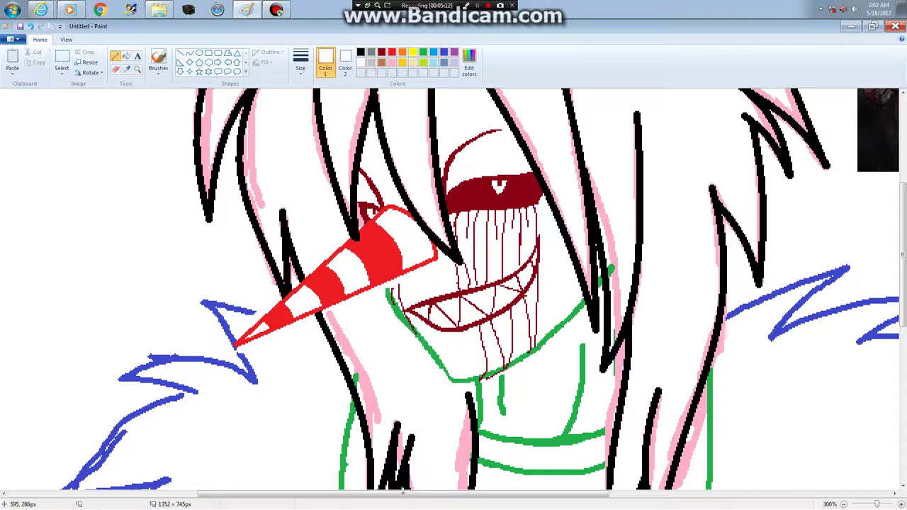
click(189, 53)
click(359, 52)
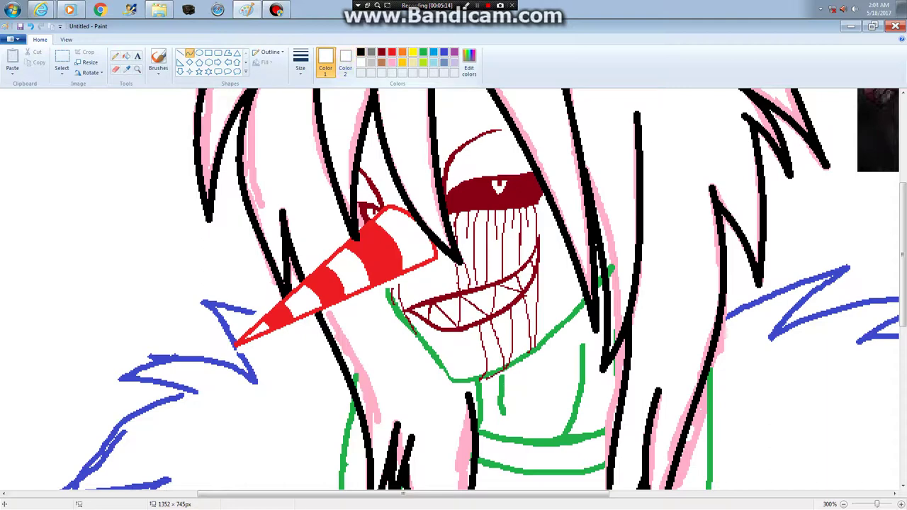
click(300, 62)
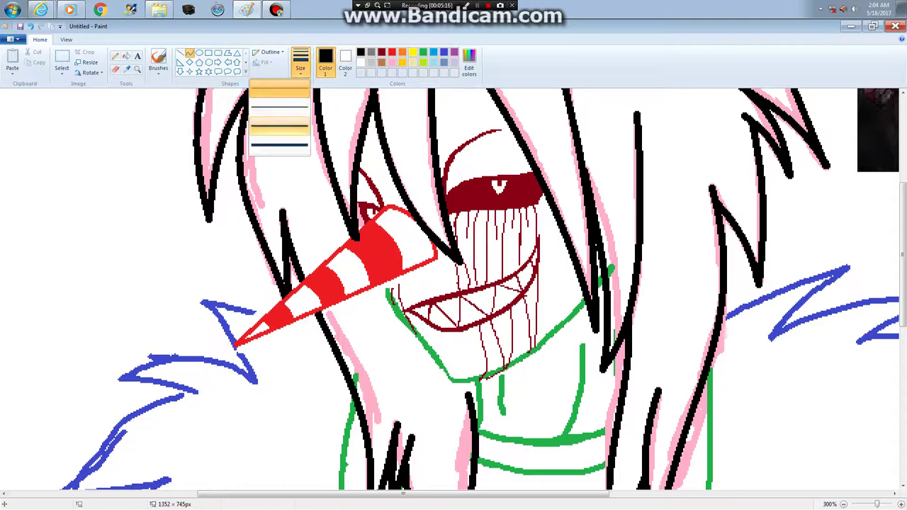
click(279, 126)
drag(384, 286, 453, 383)
drag(416, 331, 416, 337)
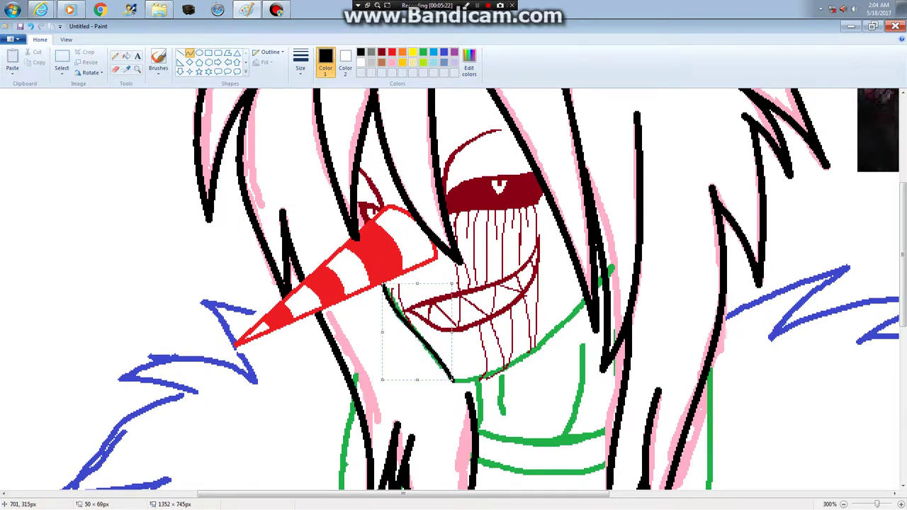
key(Return)
Trace the other side of the jaw from the long hair strand to the chin in black, and undo the stray eye stroke.
drag(584, 299, 490, 400)
key(Return)
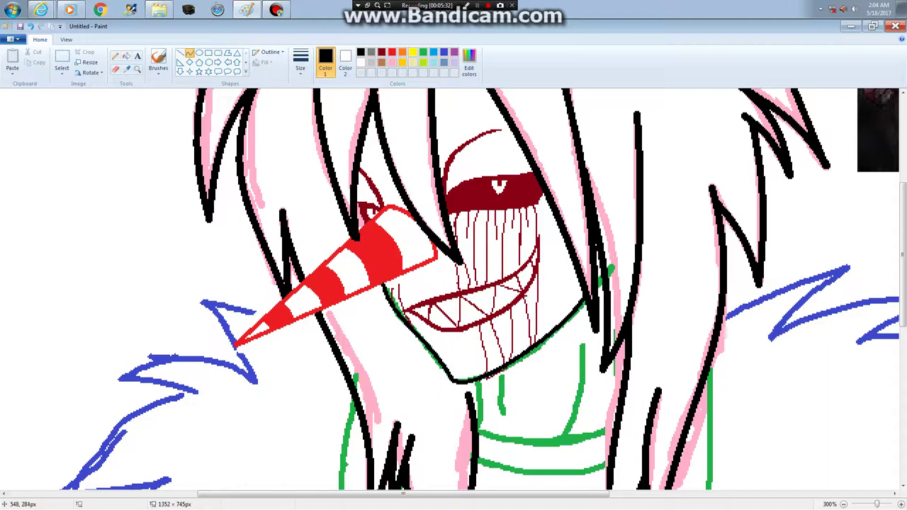
drag(359, 206, 364, 229)
click(29, 27)
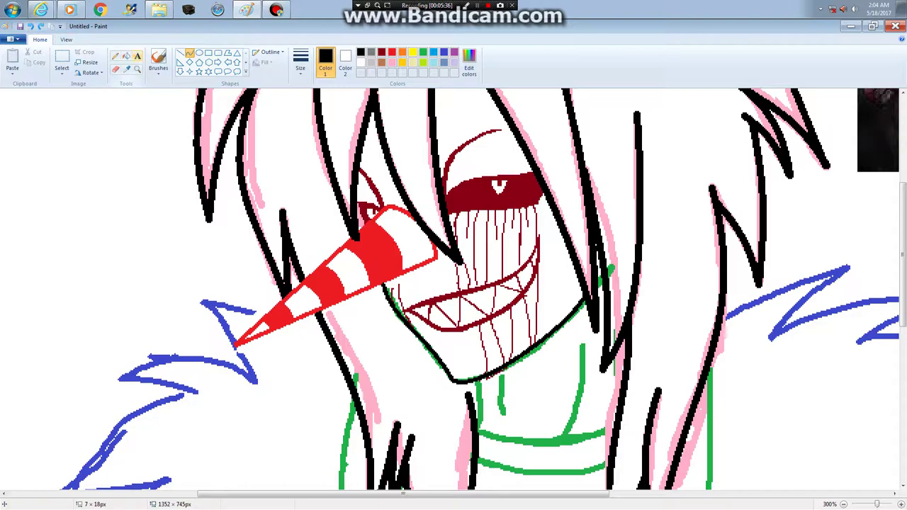
Trace the upper edge of the large dark red eye with a thin black curve bent to follow the sketch.
scroll(725, 333, up, 4)
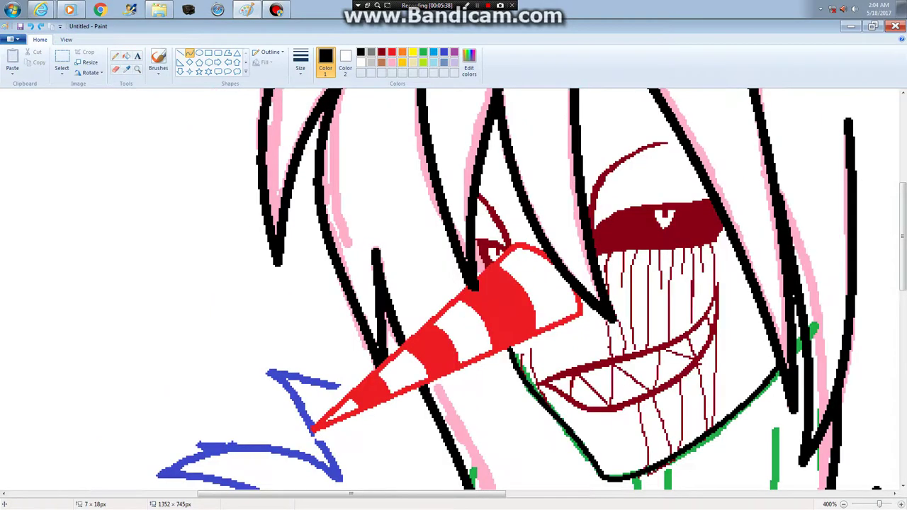
mouse_move(285, 493)
mouse_down()
mouse_move(451, 494)
mouse_move(434, 494)
mouse_up()
drag(903, 211, 903, 216)
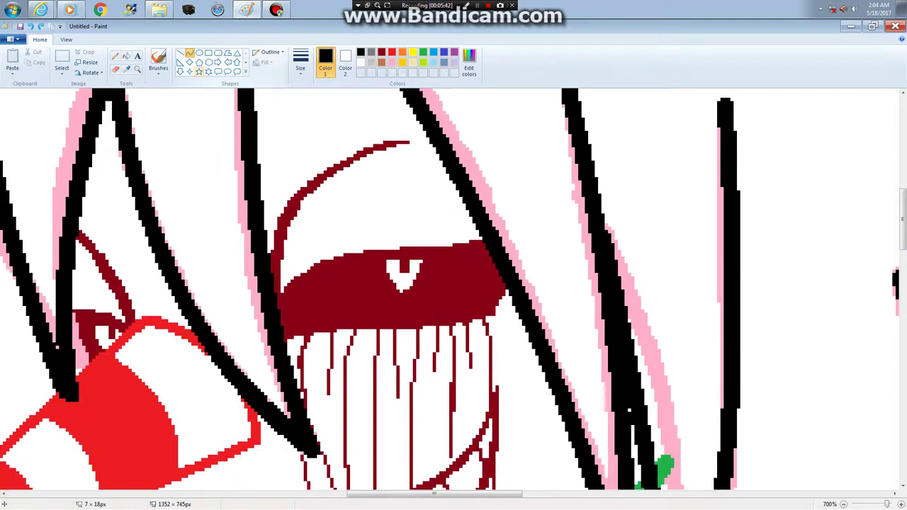
click(189, 72)
click(190, 54)
click(270, 52)
click(283, 92)
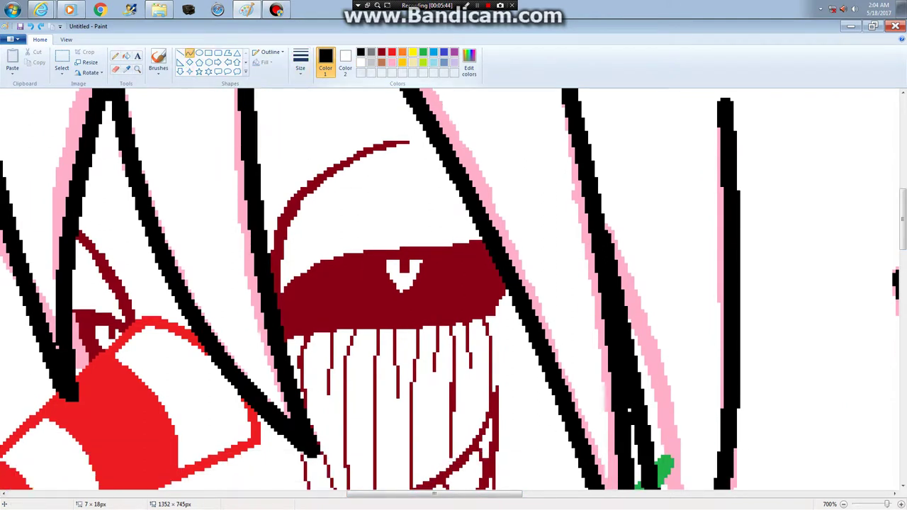
drag(482, 242, 277, 293)
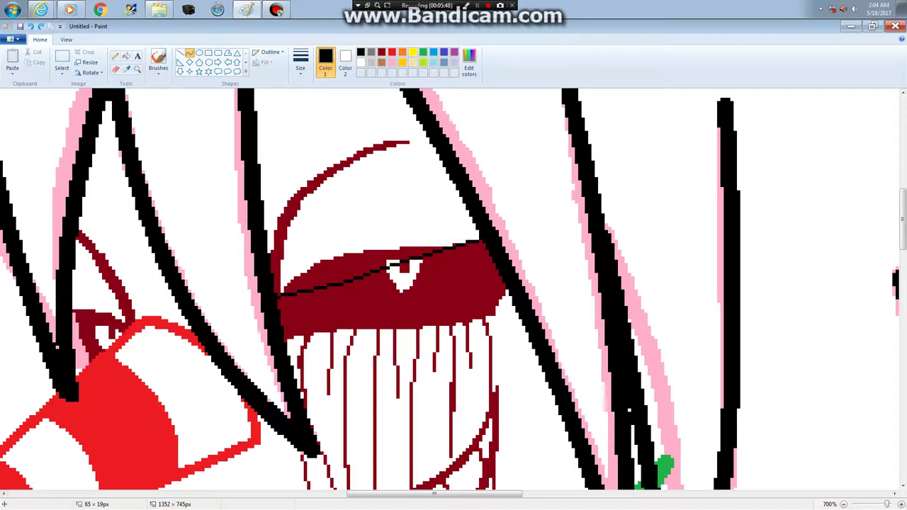
key(ctrl+z)
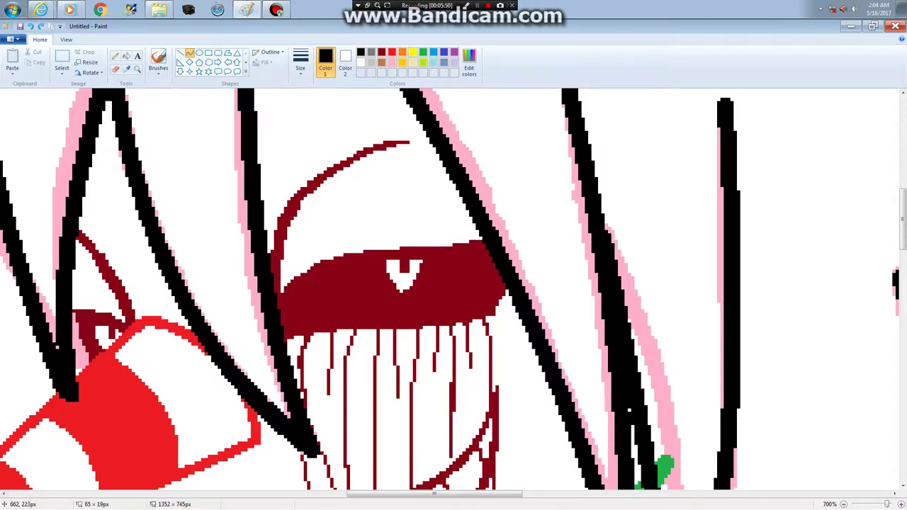
mouse_move(482, 242)
mouse_down()
mouse_move(306, 274)
mouse_move(277, 292)
mouse_up()
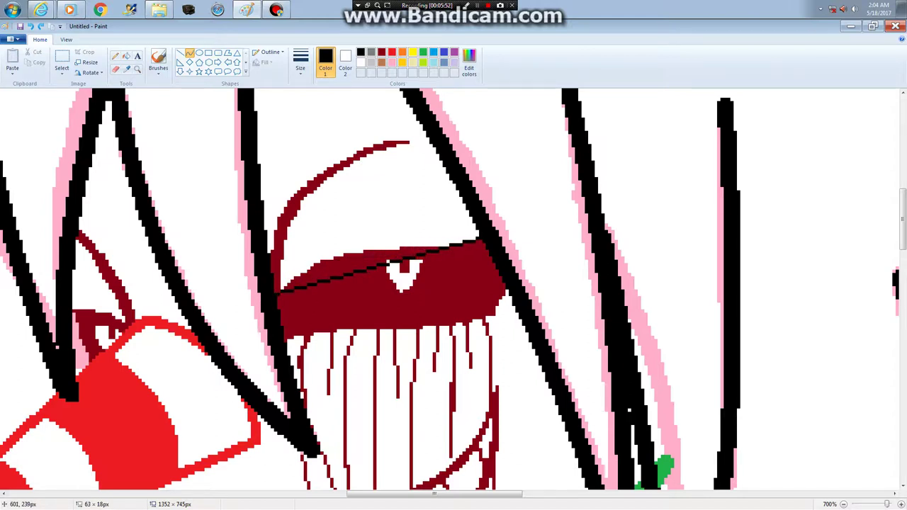
mouse_move(535, 280)
mouse_down()
mouse_move(336, 251)
mouse_move(355, 253)
mouse_up()
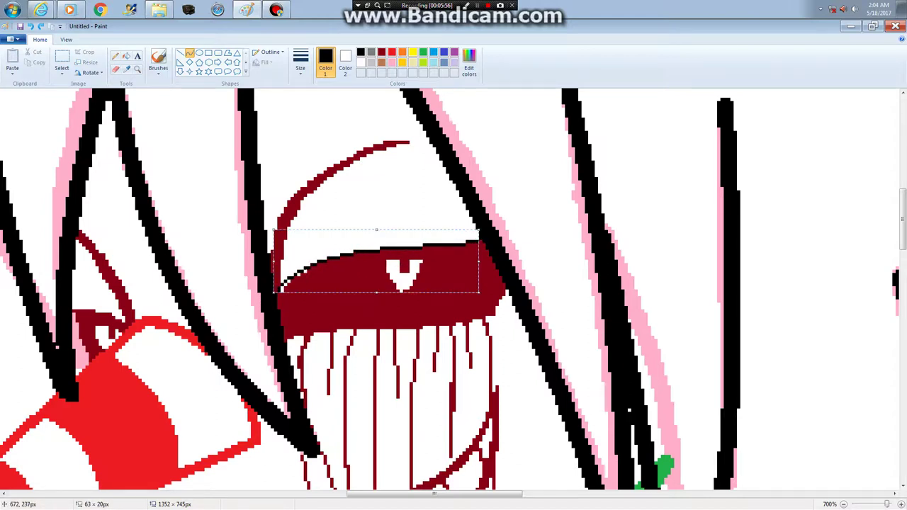
Outline the lower edge of the large eye with a thin black curve and fill the dark red eye area with black.
drag(507, 291, 283, 343)
mouse_move(475, 368)
mouse_down()
mouse_move(481, 376)
mouse_move(414, 325)
mouse_up()
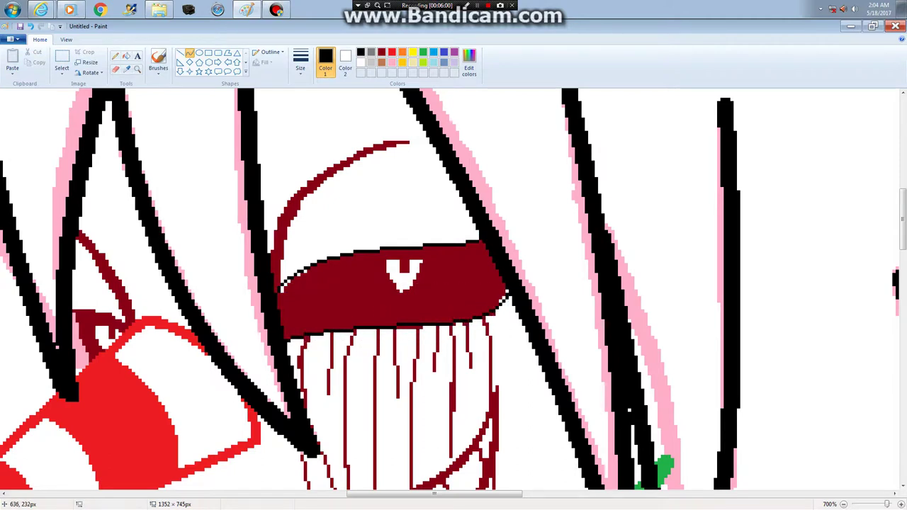
click(126, 56)
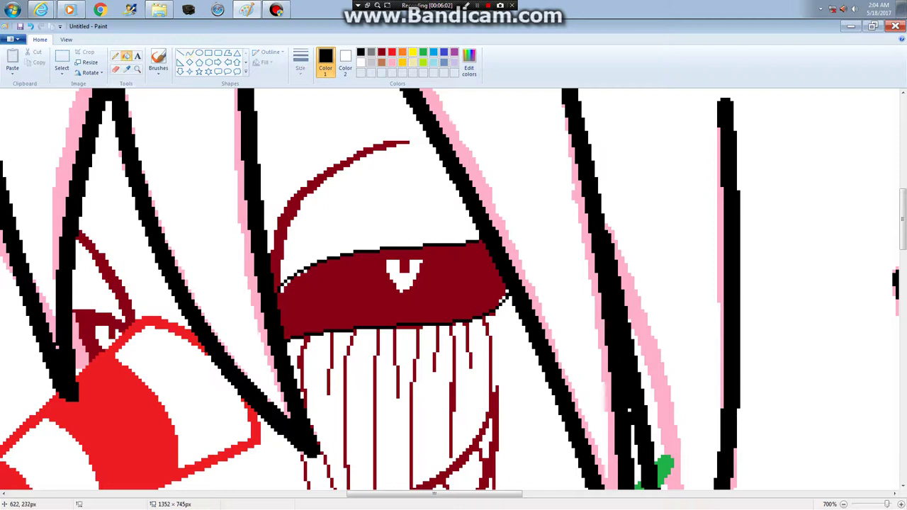
click(440, 297)
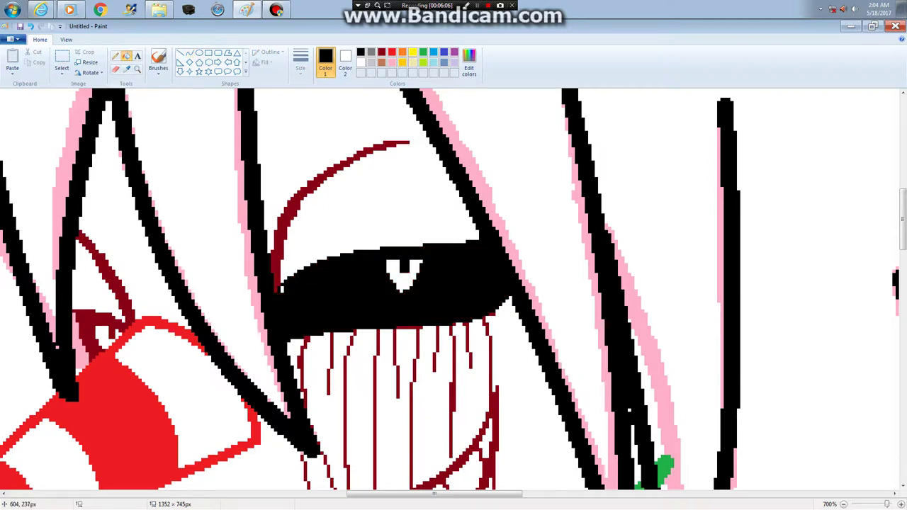
Draw two thin black curves along the dark red arc above the large eye to form a tapered outline.
click(190, 53)
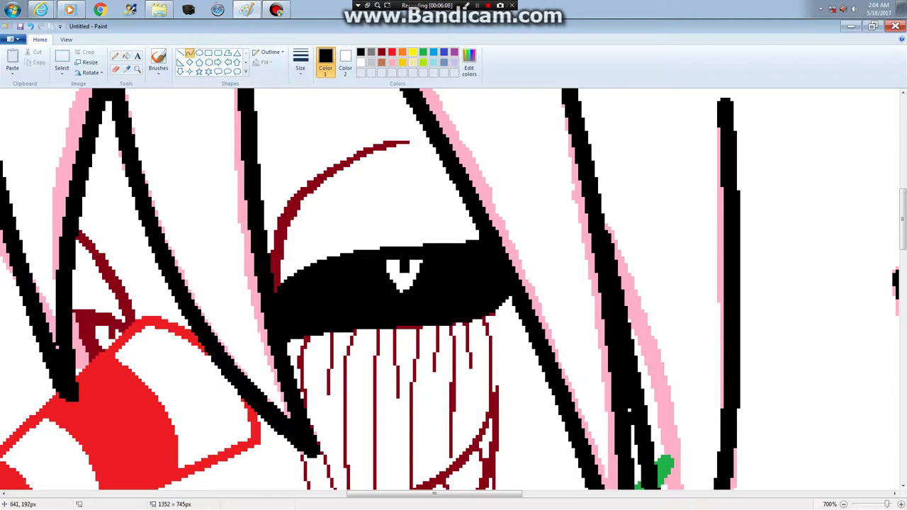
drag(408, 140, 276, 287)
drag(333, 212, 277, 213)
click(408, 135)
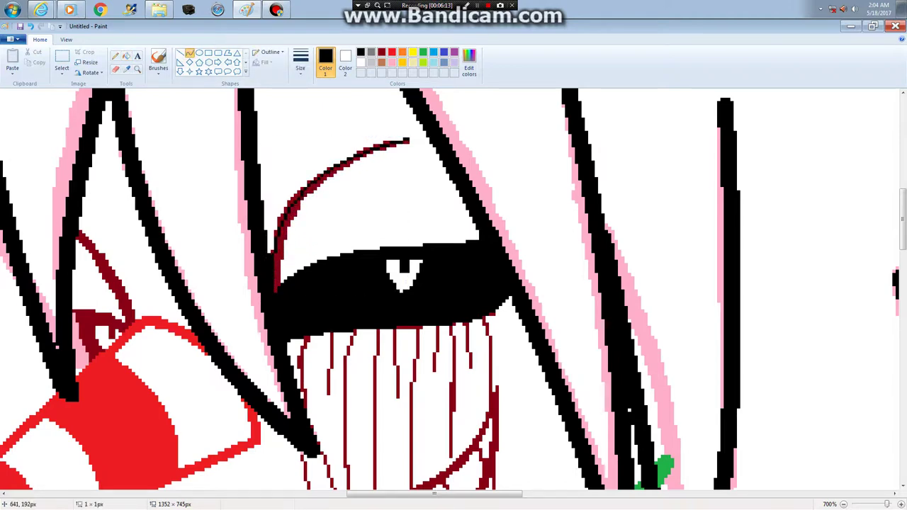
drag(408, 140, 283, 281)
mouse_move(333, 213)
mouse_down()
mouse_move(294, 185)
mouse_move(280, 234)
mouse_up()
Erase only the dark red sketch color from the arc above the large eye, keeping its black curves.
click(116, 69)
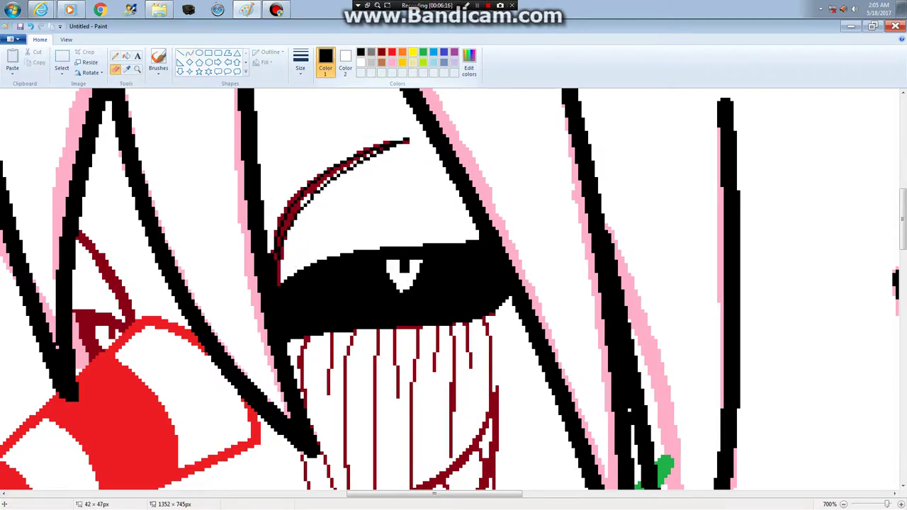
click(381, 52)
mouse_move(392, 135)
mouse_down()
mouse_move(311, 212)
mouse_move(288, 283)
mouse_up()
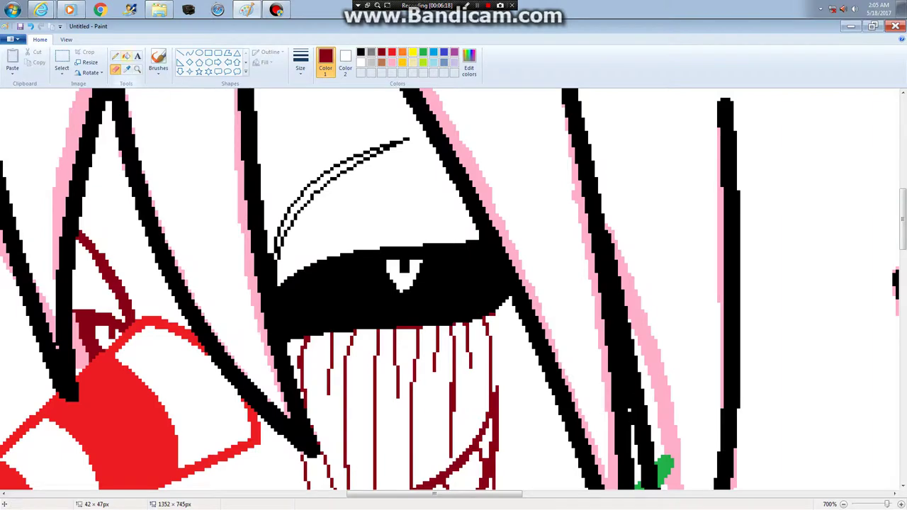
Fill the tapered arc above the large eye with black and close its remaining gaps with the Pencil.
click(126, 56)
click(361, 51)
click(477, 5)
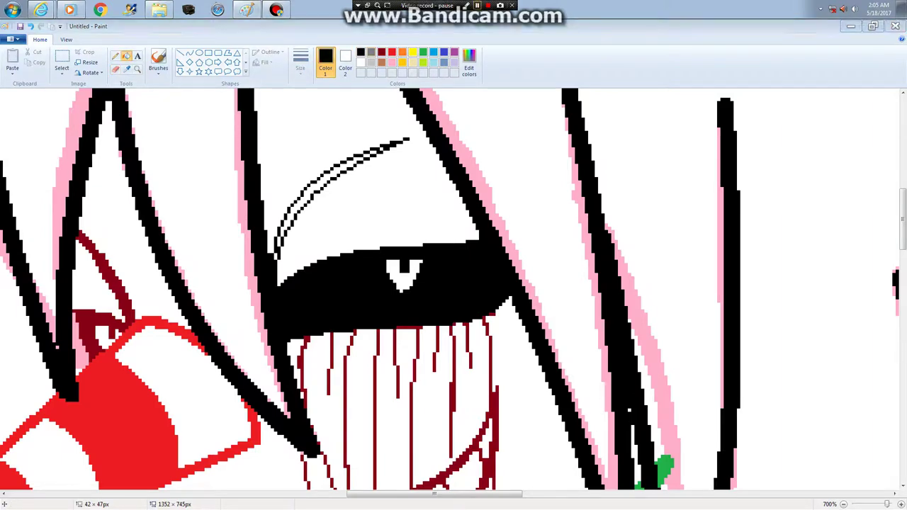
key(shift+F12)
click(340, 164)
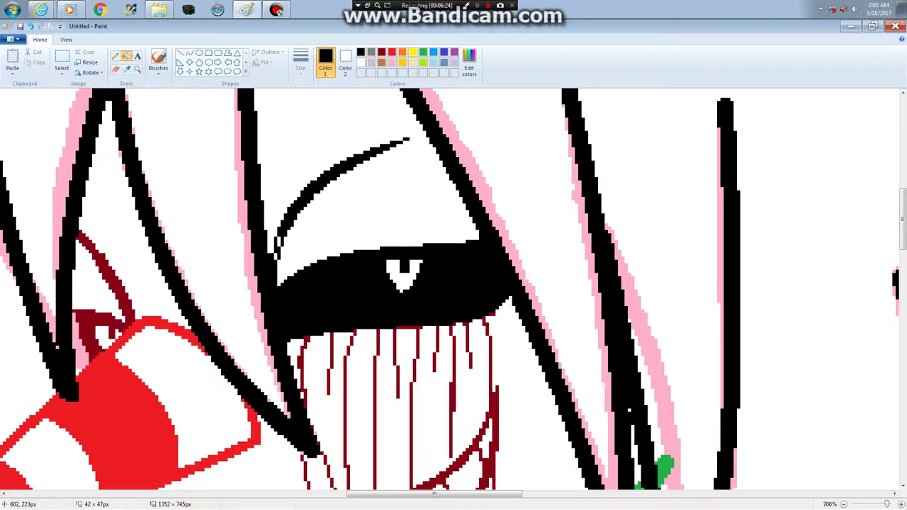
click(127, 69)
click(367, 301)
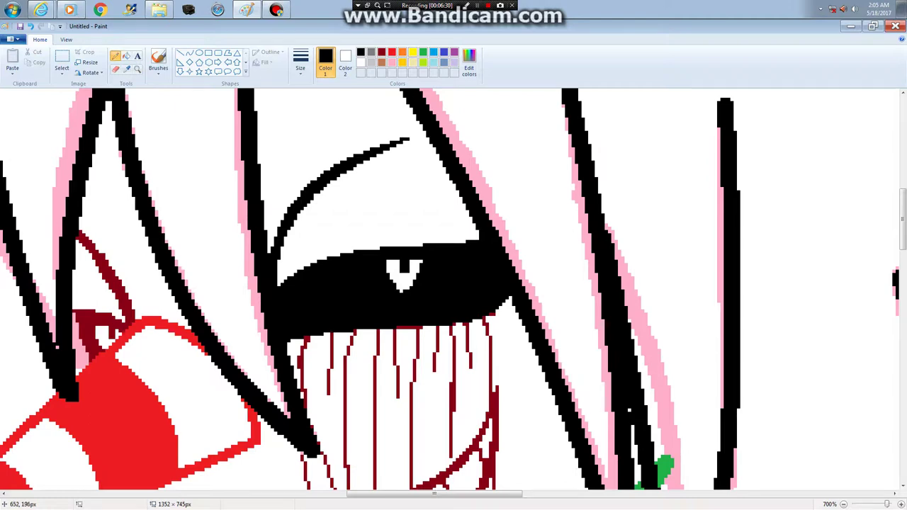
Sample white and redraw the small pointed white shape in the large eye as a rounded one with the Pencil.
mouse_move(903, 221)
mouse_down()
mouse_move(902, 207)
mouse_move(903, 242)
mouse_up()
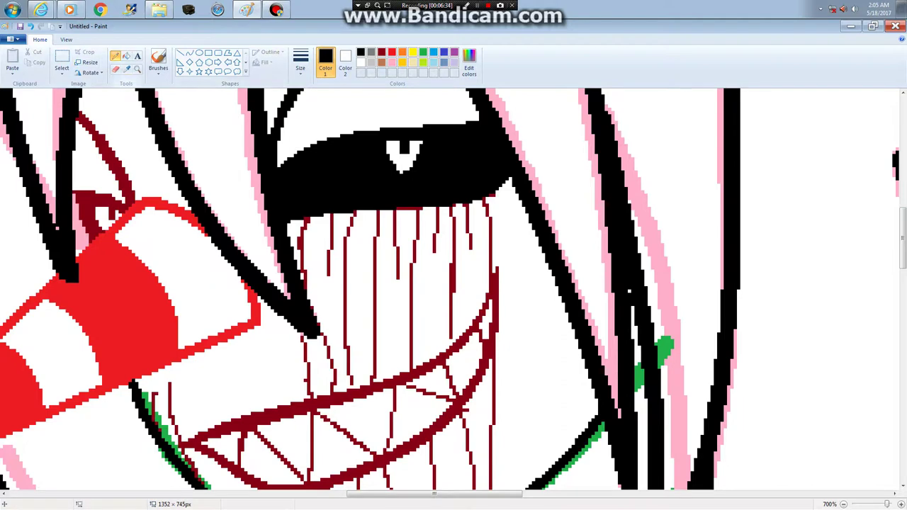
click(126, 68)
click(390, 145)
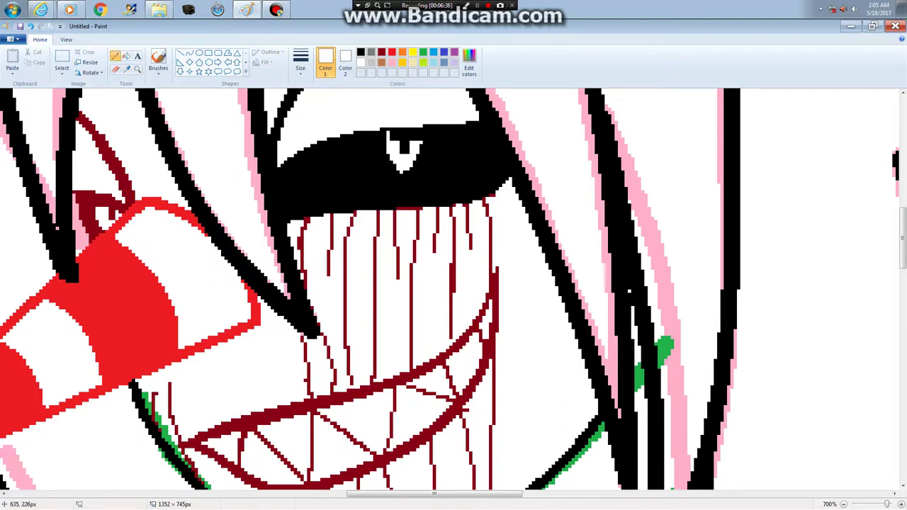
click(386, 142)
click(390, 165)
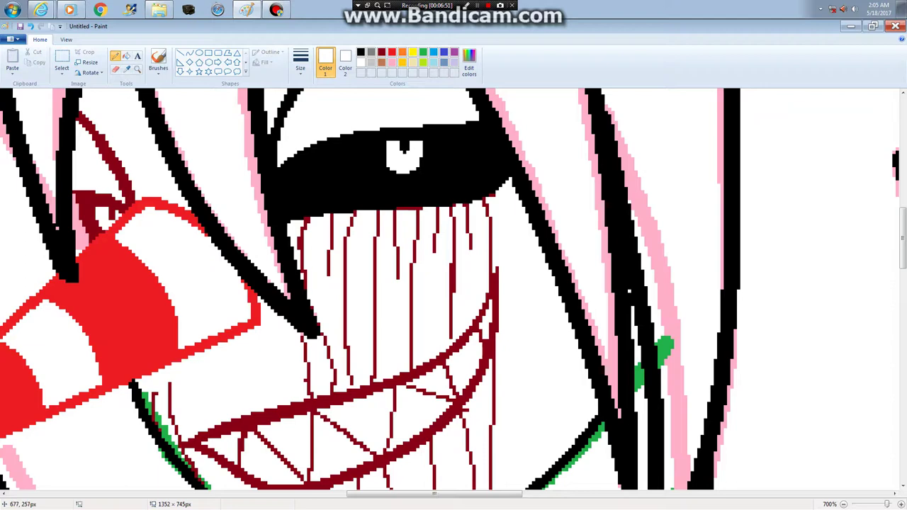
Lengthen the narrow black pupil inside the white of the large eye with the black Pencil.
scroll(902, 241, up, 3)
scroll(902, 241, down, 4)
scroll(902, 241, down, 1)
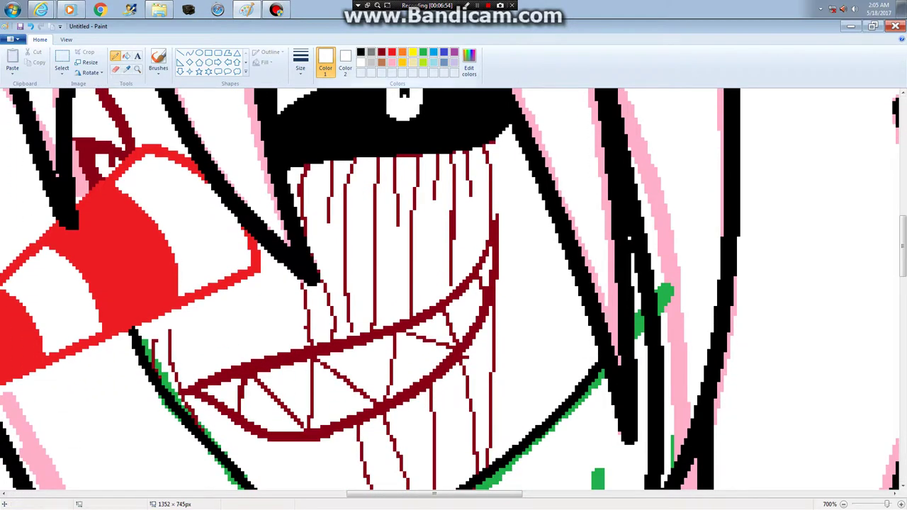
click(360, 52)
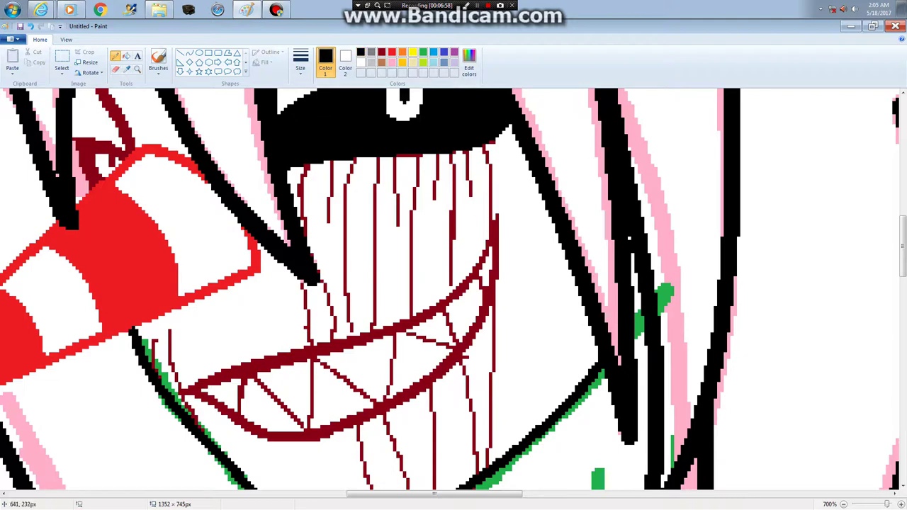
Fill the dark red smile outline and the lines connected to it with black.
scroll(902, 245, up, 3)
scroll(902, 227, down, 1)
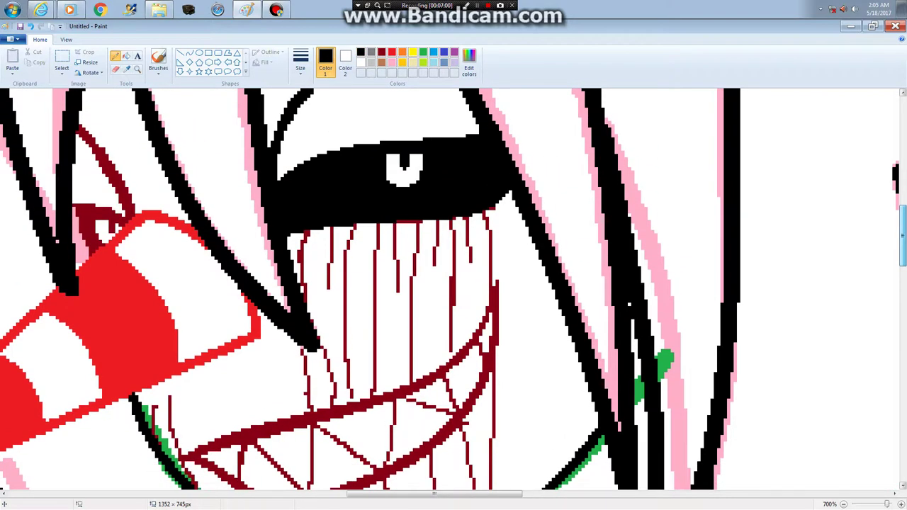
click(126, 55)
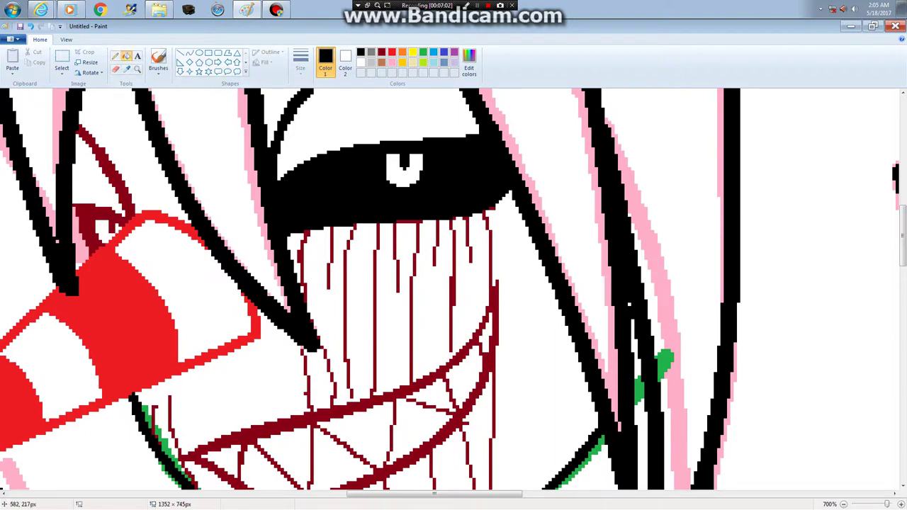
click(390, 390)
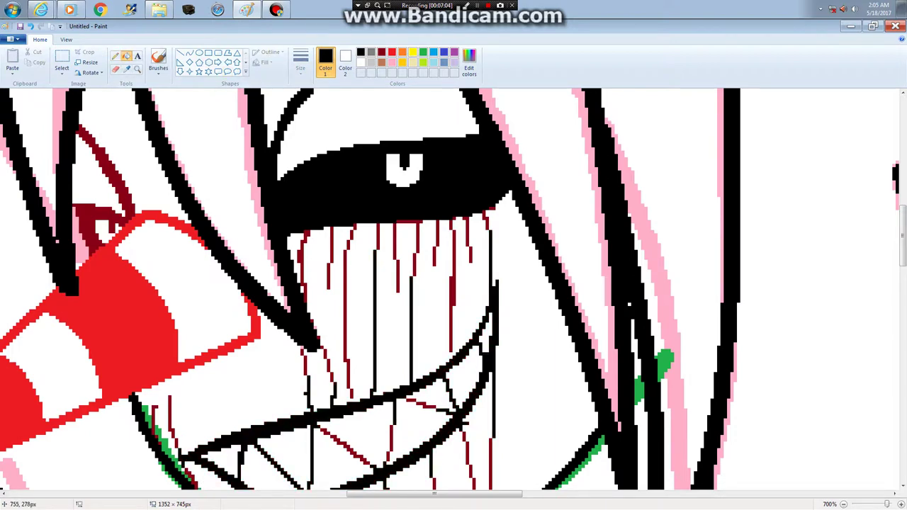
scroll(902, 244, down, 2)
scroll(902, 245, up, 1)
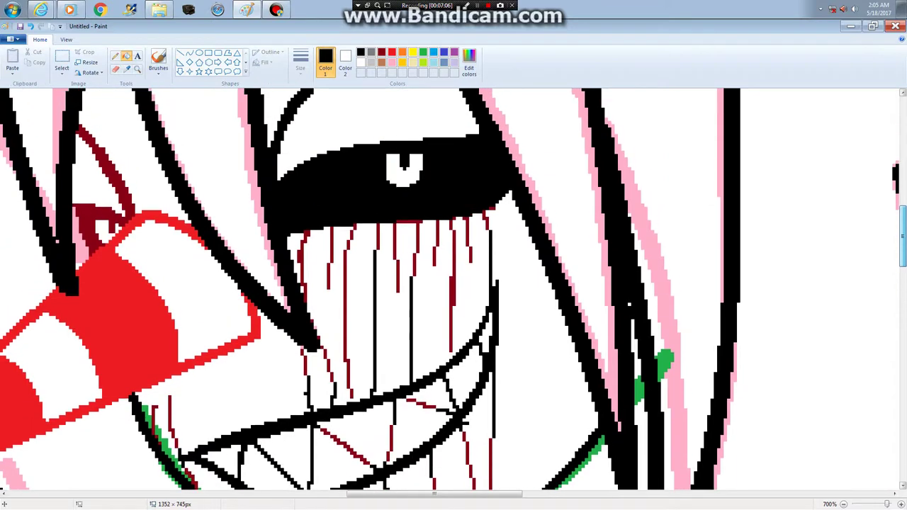
scroll(902, 244, down, 2)
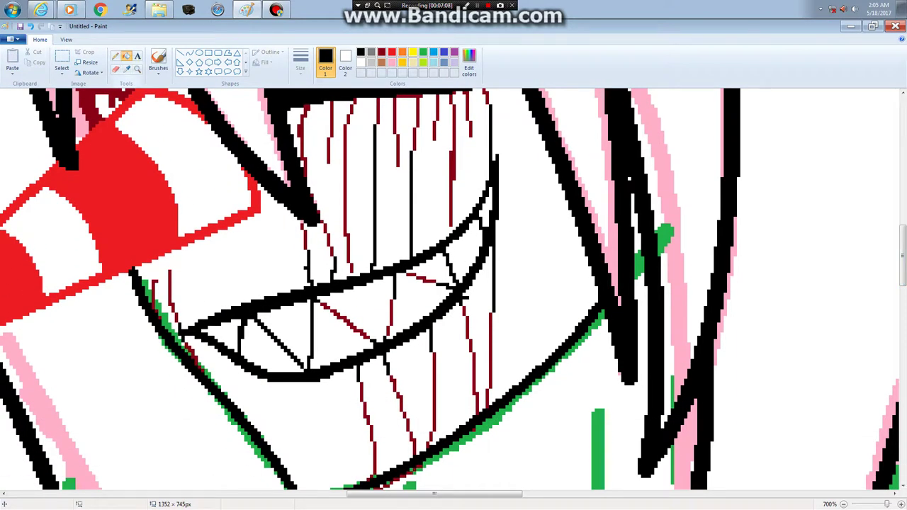
Trim the guide lines back from the outer edges of the black smile outline using a white Pencil.
click(127, 69)
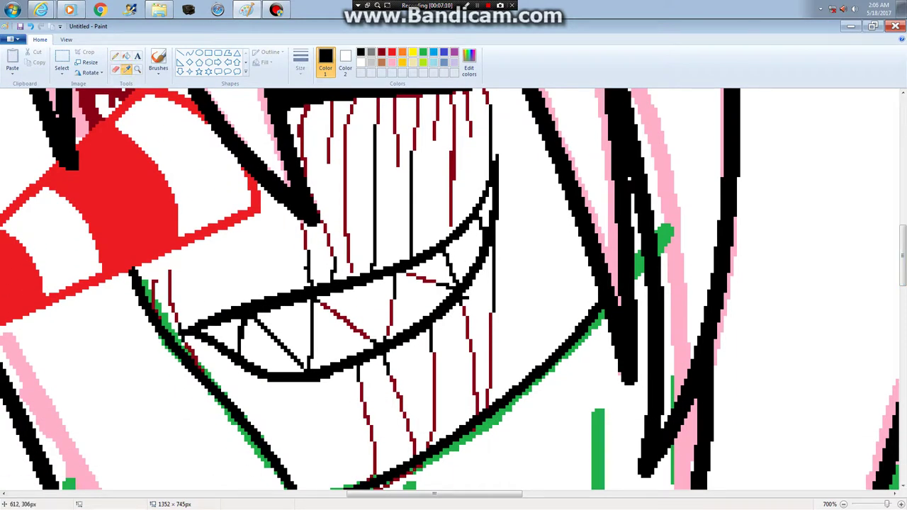
click(345, 62)
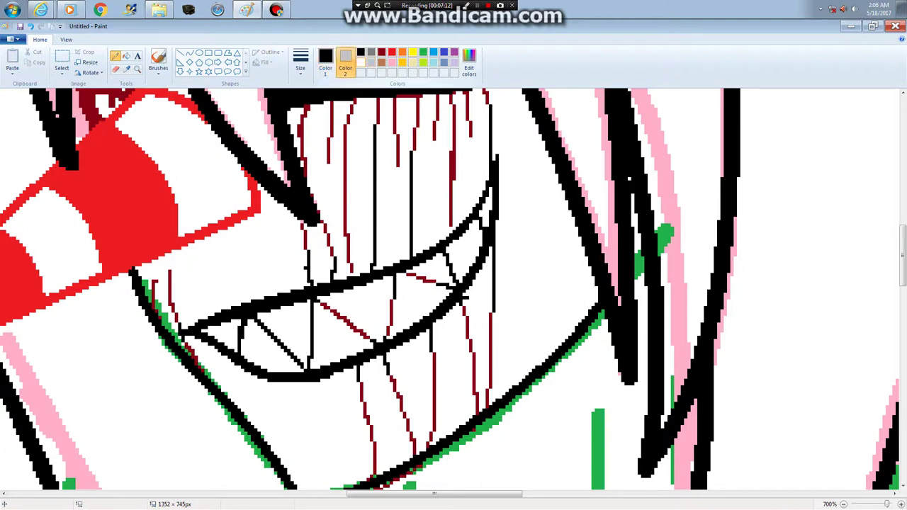
click(360, 63)
click(325, 62)
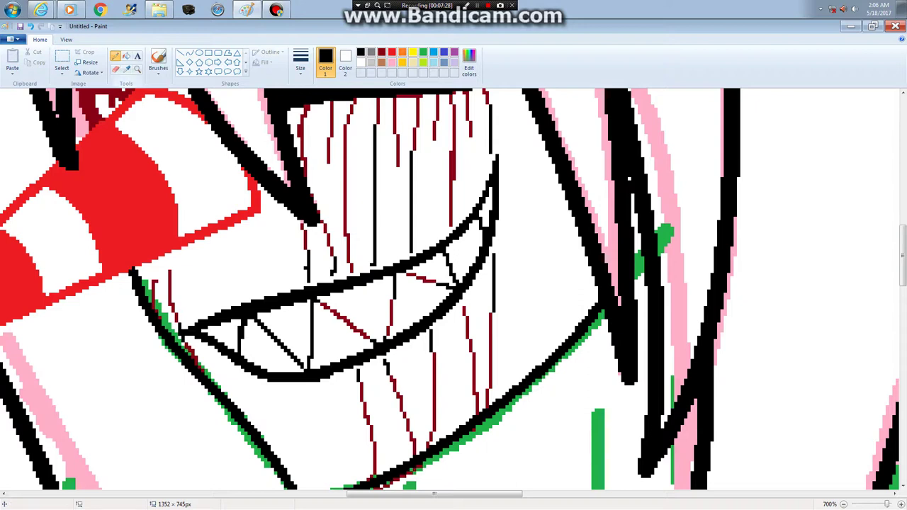
Erase only the dark red guide lines above, below and beside the mouth, keeping the black outlines.
click(115, 68)
click(382, 52)
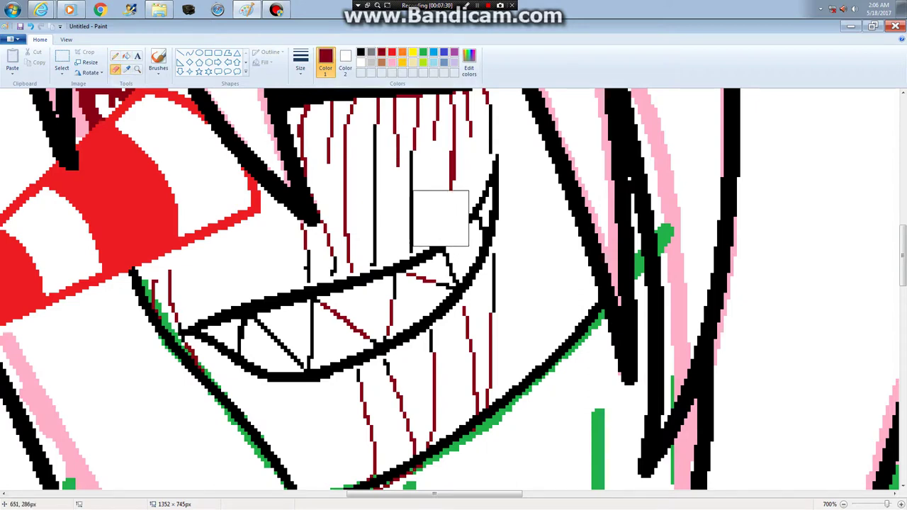
mouse_move(441, 219)
mouse_down()
mouse_move(474, 113)
mouse_move(311, 139)
mouse_move(351, 119)
mouse_move(361, 184)
mouse_move(328, 261)
mouse_move(309, 218)
mouse_move(315, 171)
mouse_move(361, 304)
mouse_move(361, 380)
mouse_move(381, 446)
mouse_move(405, 457)
mouse_move(473, 387)
mouse_move(480, 284)
mouse_move(410, 381)
mouse_move(411, 262)
mouse_up()
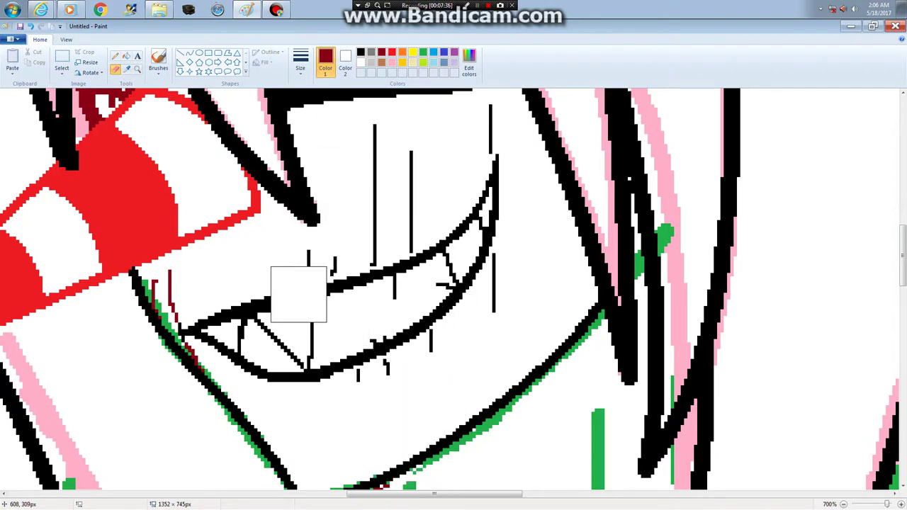
click(30, 27)
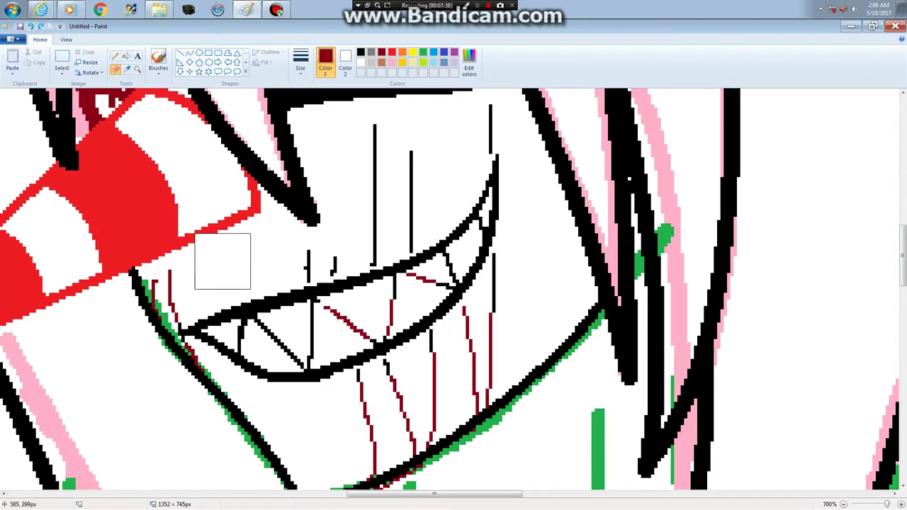
mouse_move(383, 408)
mouse_down()
mouse_move(408, 446)
mouse_move(375, 466)
mouse_move(455, 436)
mouse_move(484, 377)
mouse_move(494, 314)
mouse_move(437, 384)
mouse_move(438, 363)
mouse_move(411, 380)
mouse_up()
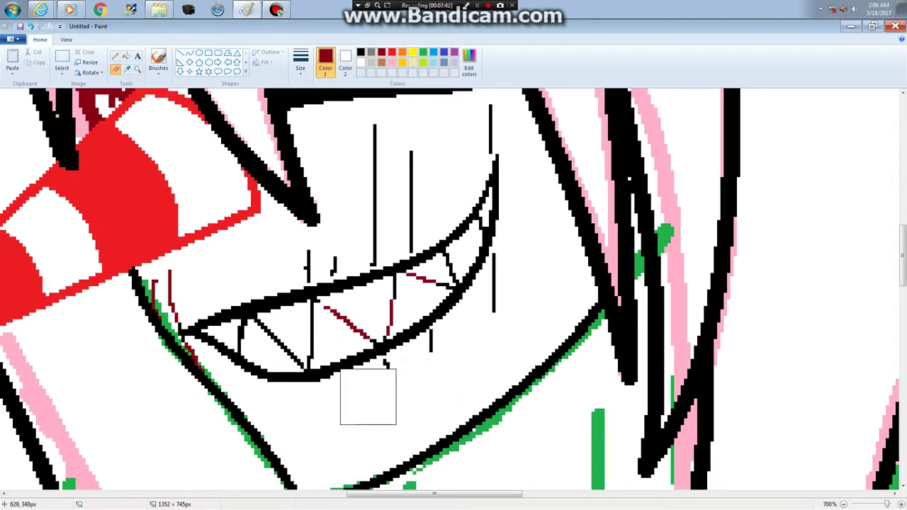
drag(163, 287, 186, 353)
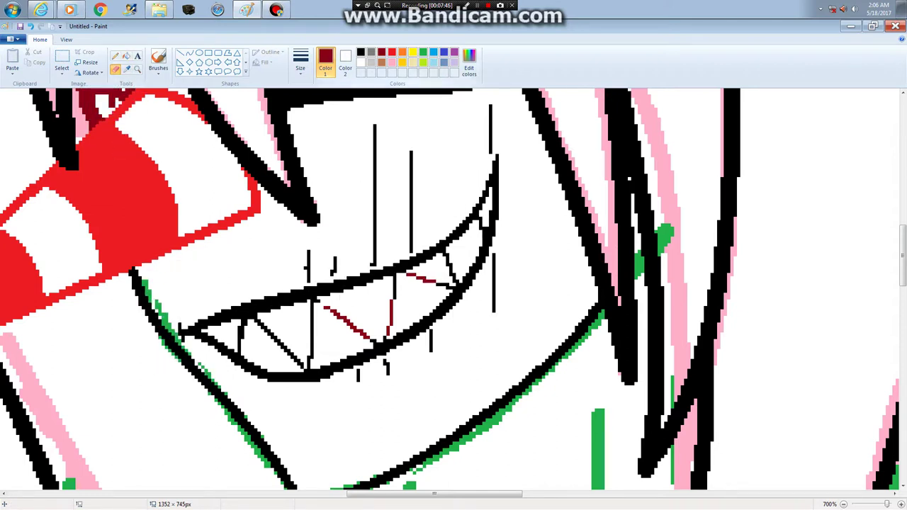
Erase the leftover black guide strokes above and below the smile, reducing the eraser size for those close to the outline.
click(360, 52)
click(481, 123)
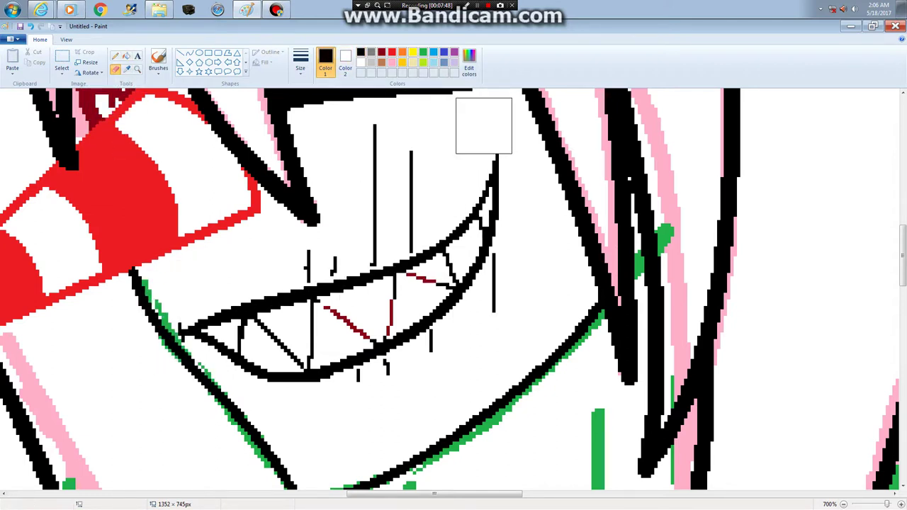
mouse_move(391, 176)
mouse_down()
mouse_move(394, 141)
mouse_move(385, 226)
mouse_up()
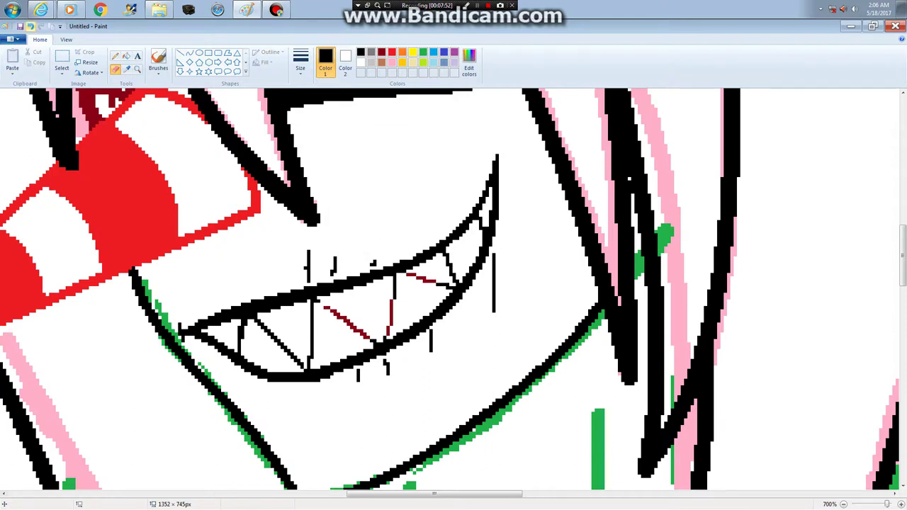
click(30, 27)
mouse_move(392, 175)
mouse_down()
mouse_move(387, 167)
mouse_move(384, 224)
mouse_move(352, 238)
mouse_up()
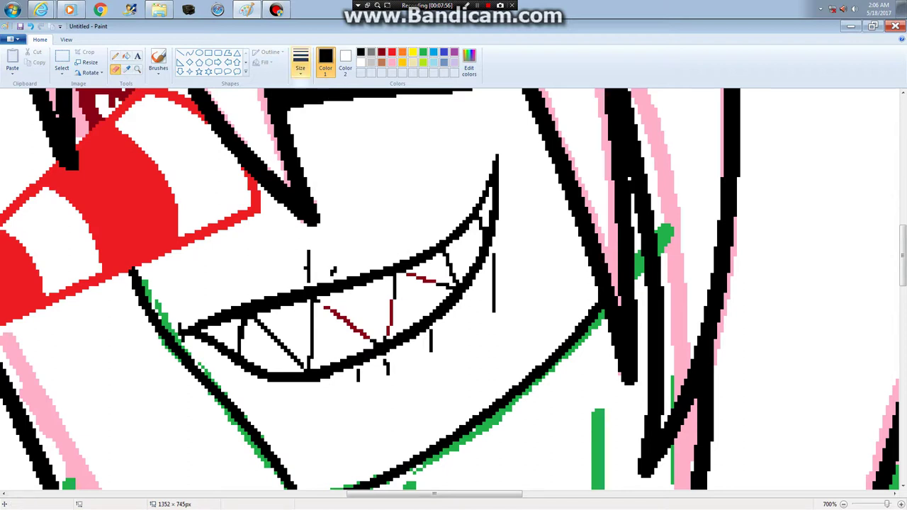
click(301, 62)
click(297, 108)
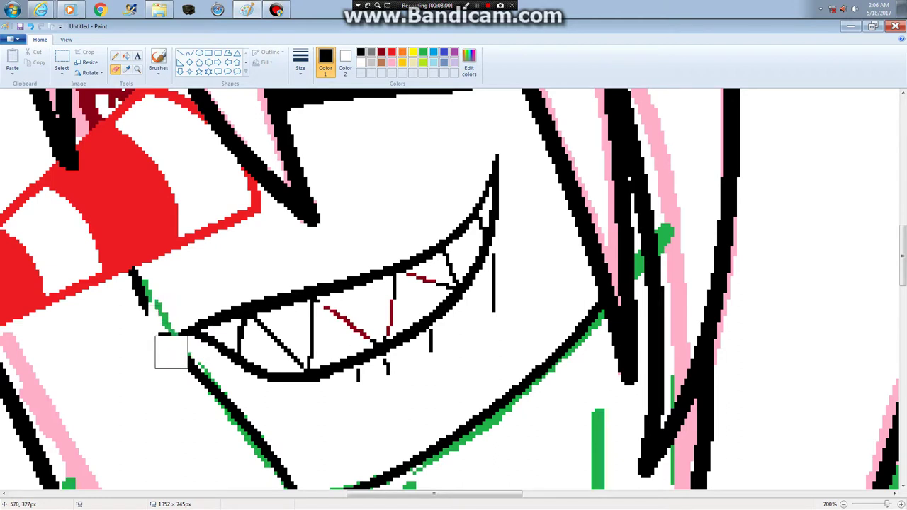
mouse_move(521, 303)
mouse_down()
mouse_move(509, 260)
mouse_move(469, 339)
mouse_move(351, 387)
mouse_up()
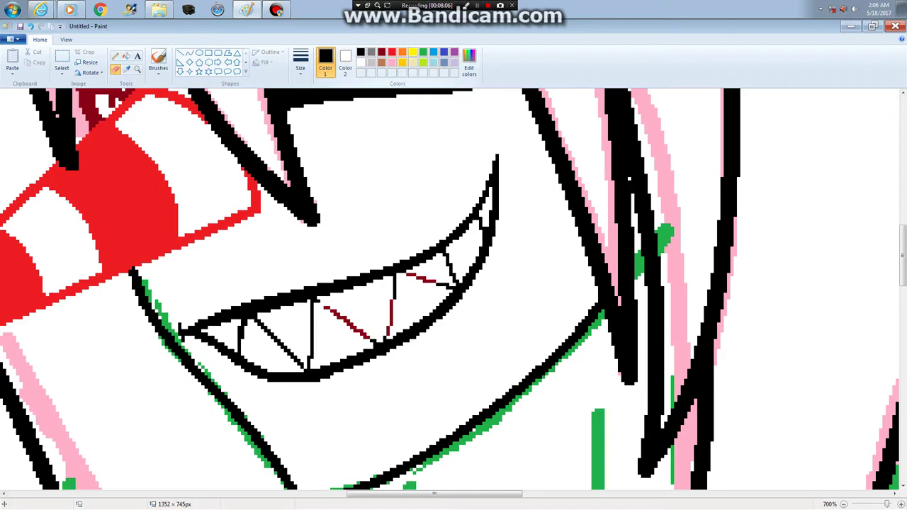
Erase the dark red tooth lines inside the mouth and detach the black ones from the smile outline with a white Pencil.
click(382, 52)
mouse_move(389, 260)
mouse_down()
mouse_move(415, 300)
mouse_move(346, 356)
mouse_move(360, 302)
mouse_move(325, 313)
mouse_up()
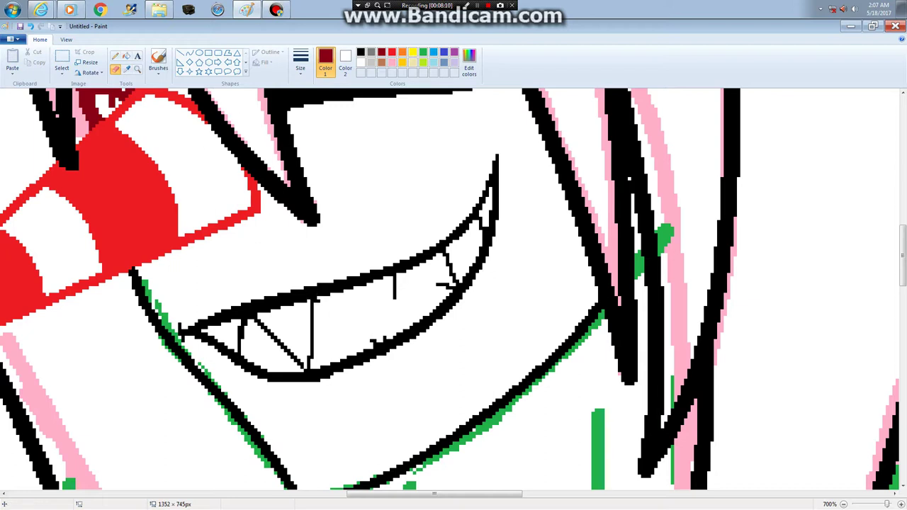
click(436, 177)
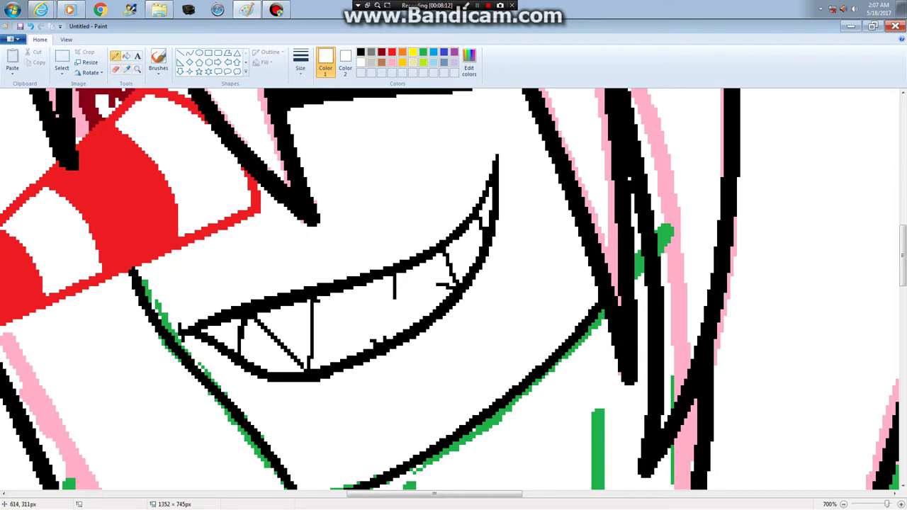
click(314, 299)
drag(254, 317, 245, 320)
drag(302, 363, 302, 368)
drag(439, 286, 455, 284)
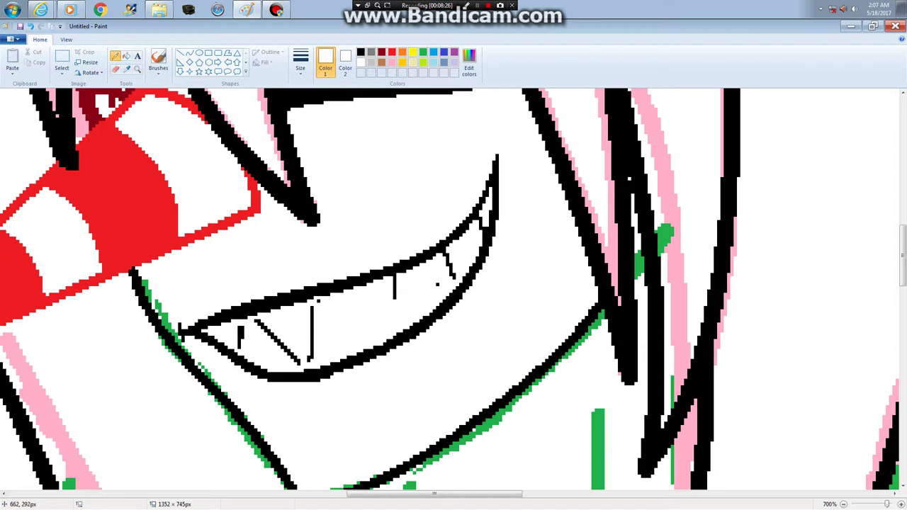
Paint out the remaining black tooth lines and the stray pixels at the mouth's left corner with a resized white Pencil.
click(479, 219)
click(300, 63)
click(279, 107)
click(481, 226)
drag(454, 279, 444, 254)
drag(395, 291, 395, 299)
mouse_move(312, 310)
mouse_down()
mouse_move(302, 362)
mouse_move(256, 321)
mouse_up()
click(261, 323)
drag(285, 347, 296, 358)
drag(241, 327, 241, 345)
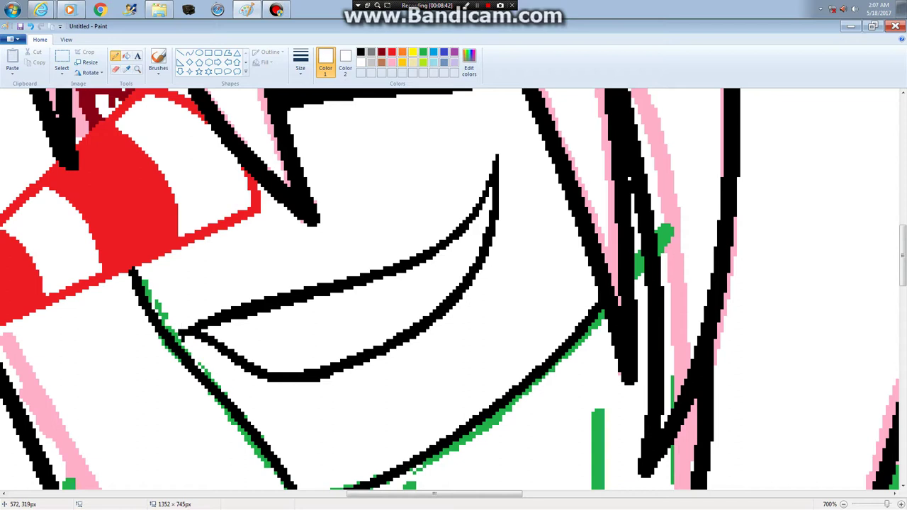
click(181, 336)
click(181, 341)
Draw the first tooth lines near the mouth's right end as thin black straight lines, undoing the curve attempt.
click(189, 53)
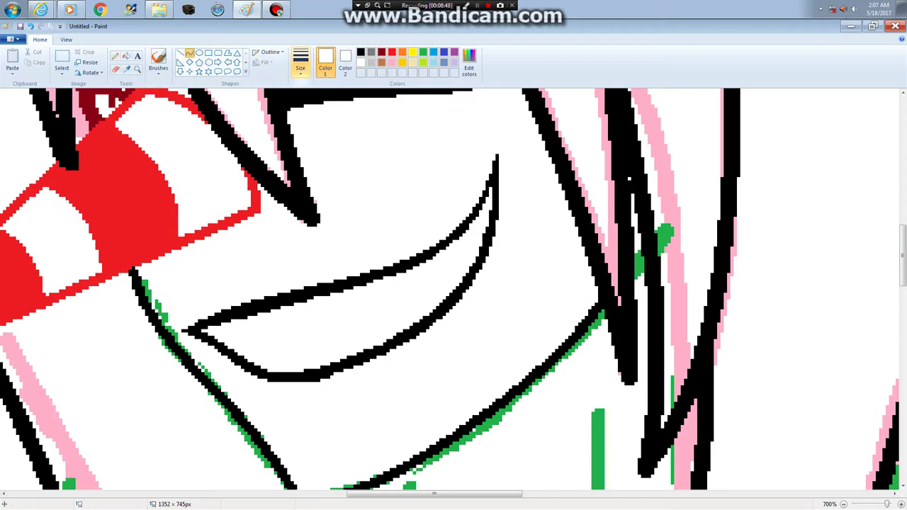
click(301, 64)
click(279, 90)
click(361, 52)
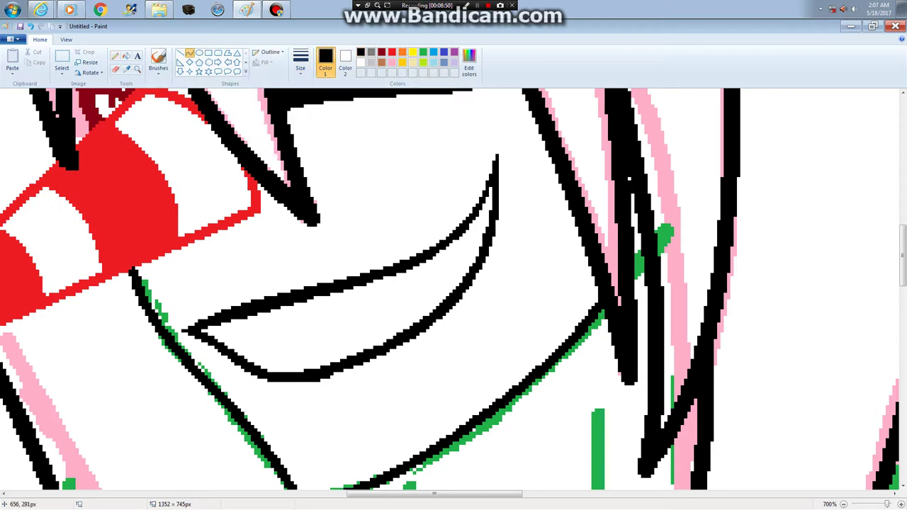
mouse_move(484, 191)
mouse_down()
mouse_move(477, 259)
mouse_move(468, 263)
mouse_up()
click(31, 26)
click(184, 53)
drag(434, 253, 455, 284)
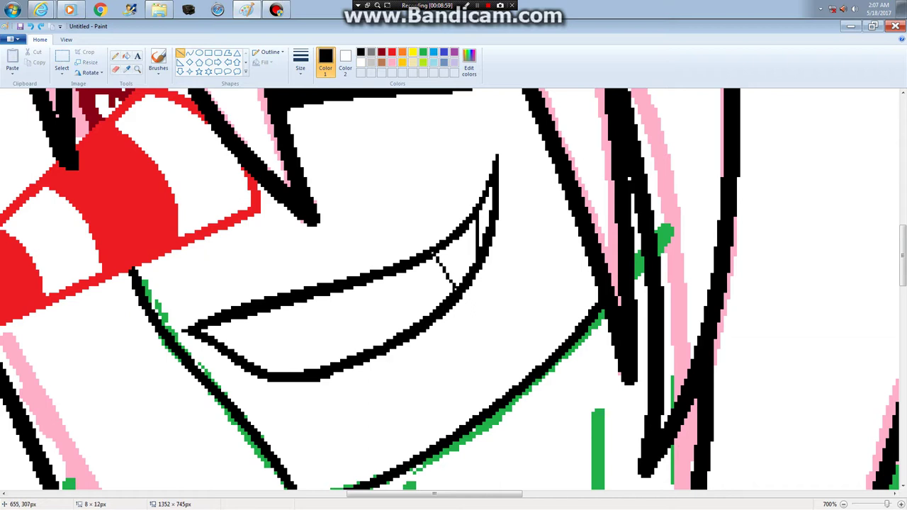
Continue the zigzag of thin black tooth lines across the mouth to its left corner.
drag(434, 255, 415, 328)
drag(367, 285, 409, 327)
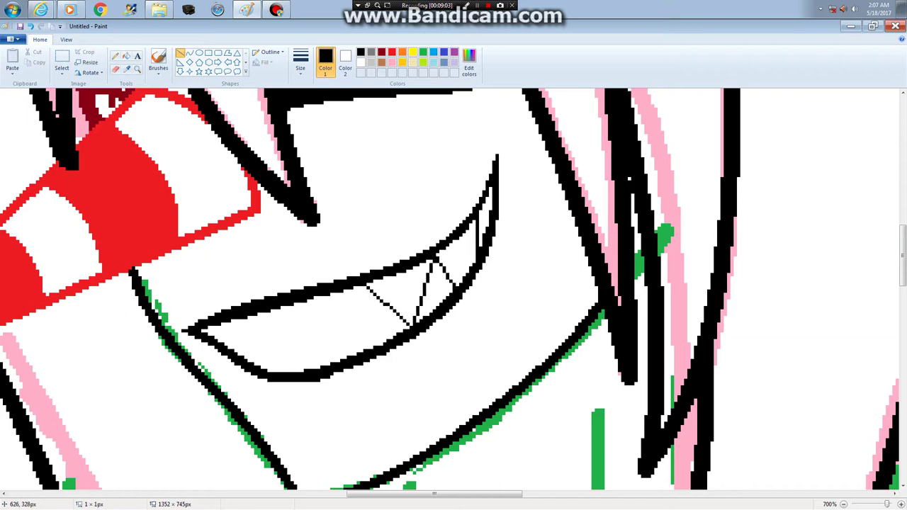
drag(364, 286, 358, 353)
mouse_move(314, 299)
mouse_down()
mouse_move(347, 355)
mouse_move(310, 299)
mouse_up()
drag(248, 317, 292, 371)
drag(236, 354, 242, 317)
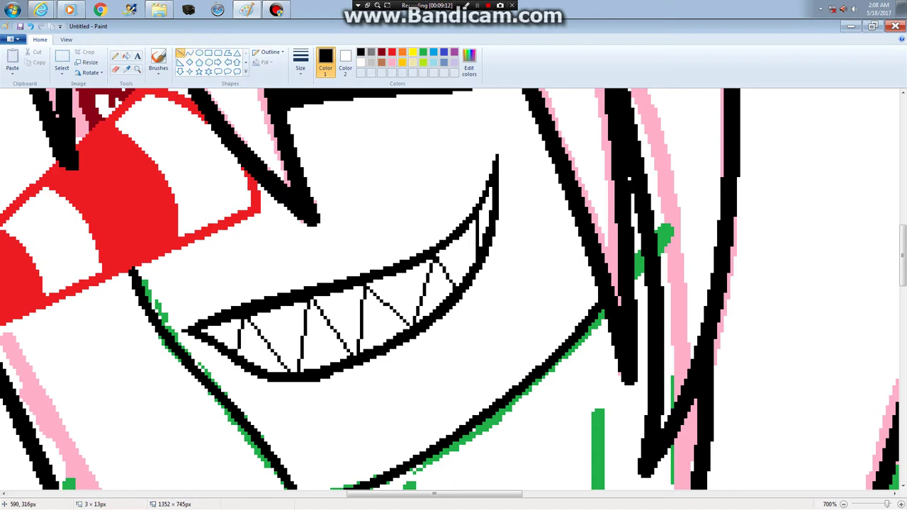
Thicken the tooth lines by drawing a second black straight line alongside each one.
drag(237, 339, 233, 350)
drag(250, 313, 294, 371)
drag(305, 303, 296, 371)
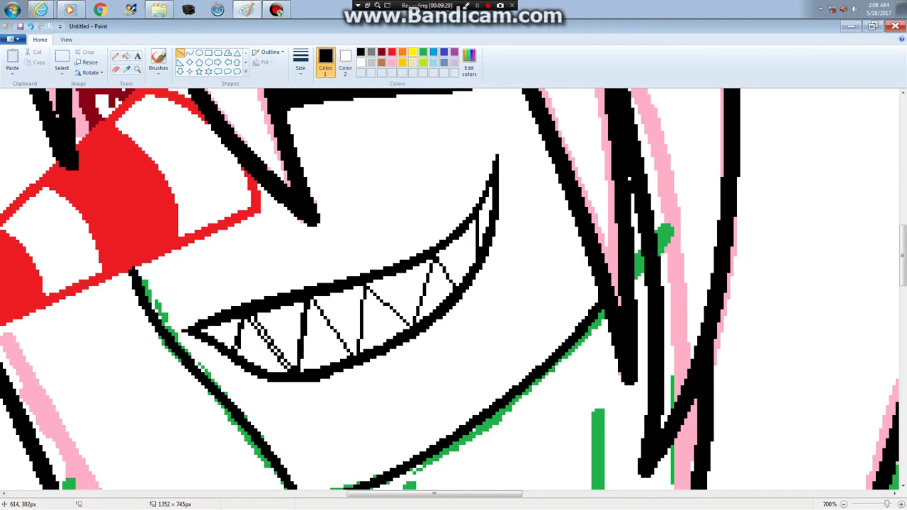
mouse_move(356, 357)
mouse_down()
mouse_move(317, 298)
mouse_move(366, 331)
mouse_move(361, 353)
mouse_up()
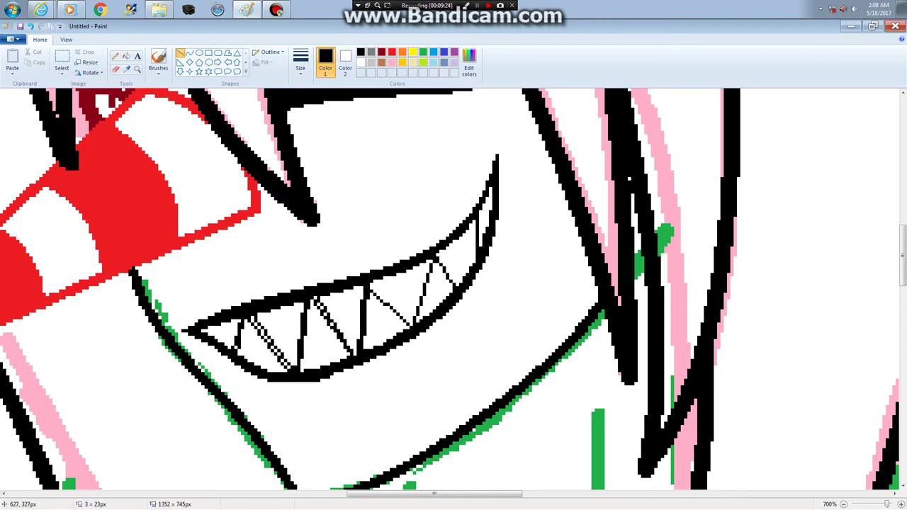
drag(411, 323, 368, 286)
drag(430, 257, 414, 322)
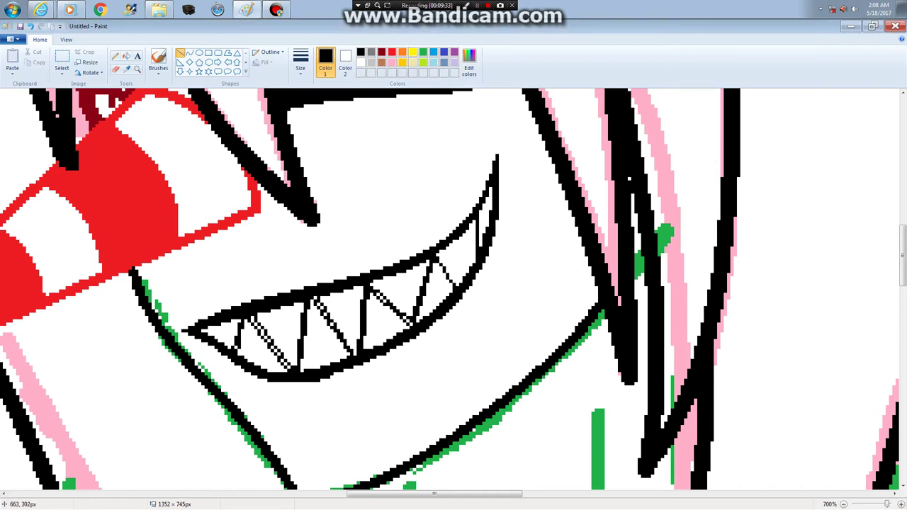
drag(437, 254, 462, 282)
drag(471, 186, 474, 243)
Fill the white gaps between the doubled tooth lines with the black Pencil.
click(114, 55)
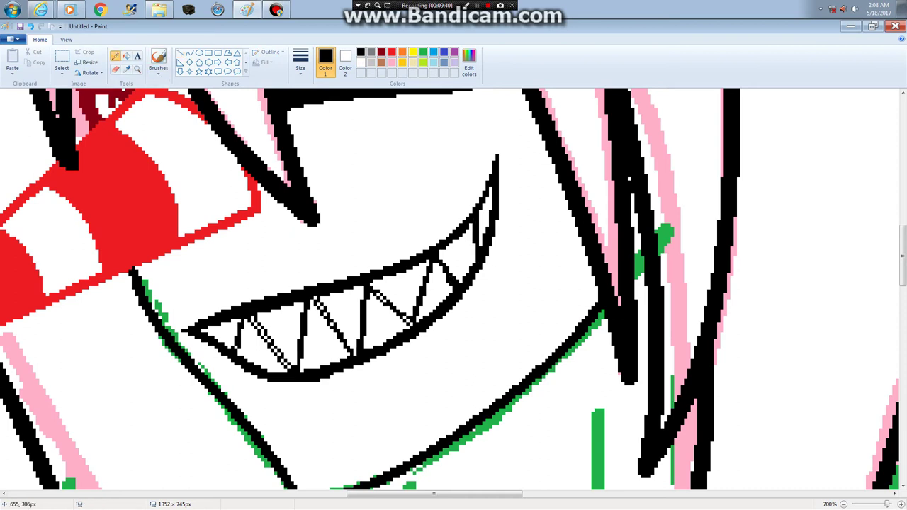
click(439, 266)
click(301, 64)
click(277, 94)
click(320, 306)
drag(252, 321, 289, 369)
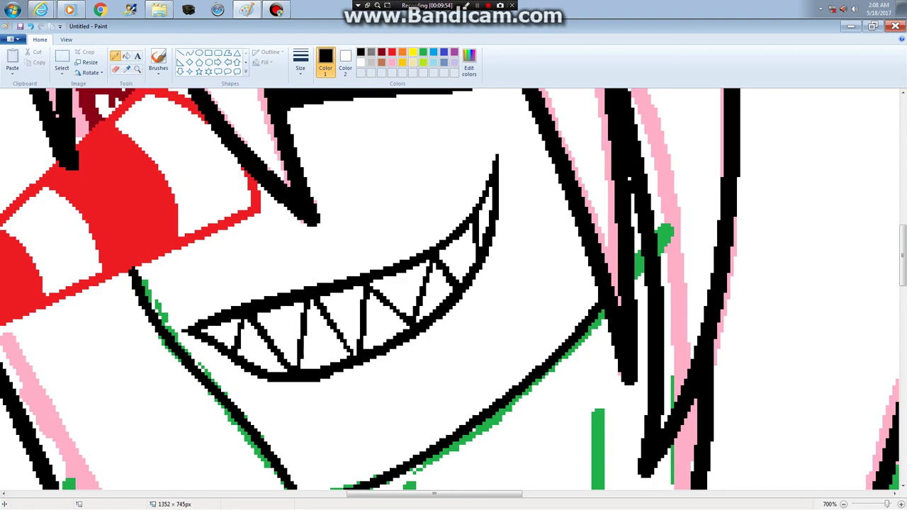
Select the Curve tool to continue the character's black outline.
scroll(454, 291, down, 6)
scroll(453, 290, down, 1)
scroll(453, 290, up, 1)
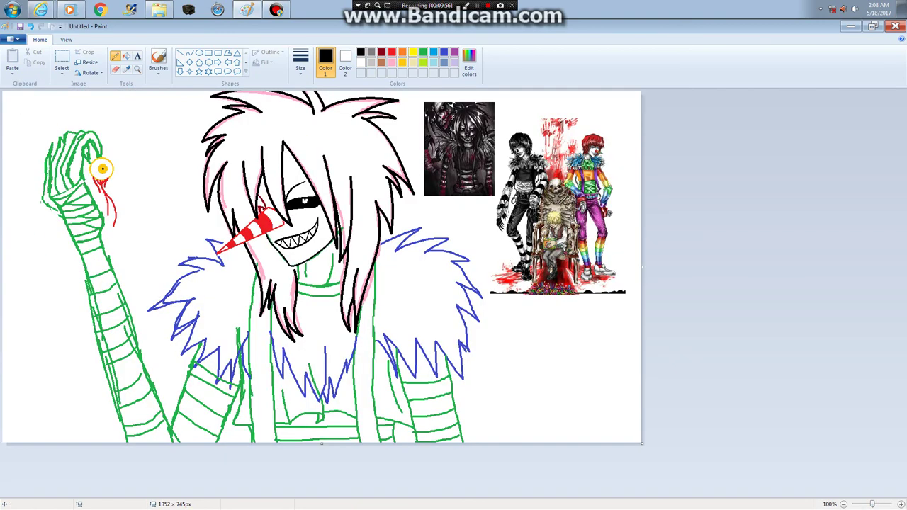
click(190, 53)
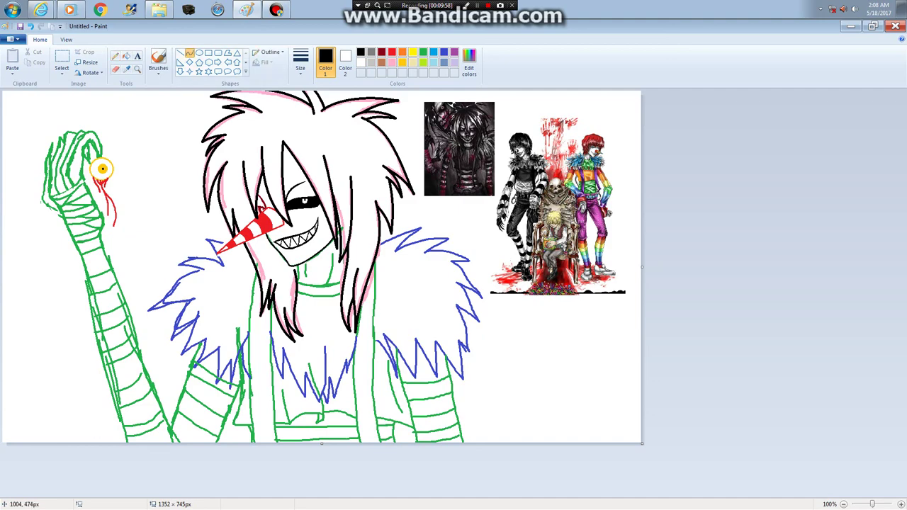